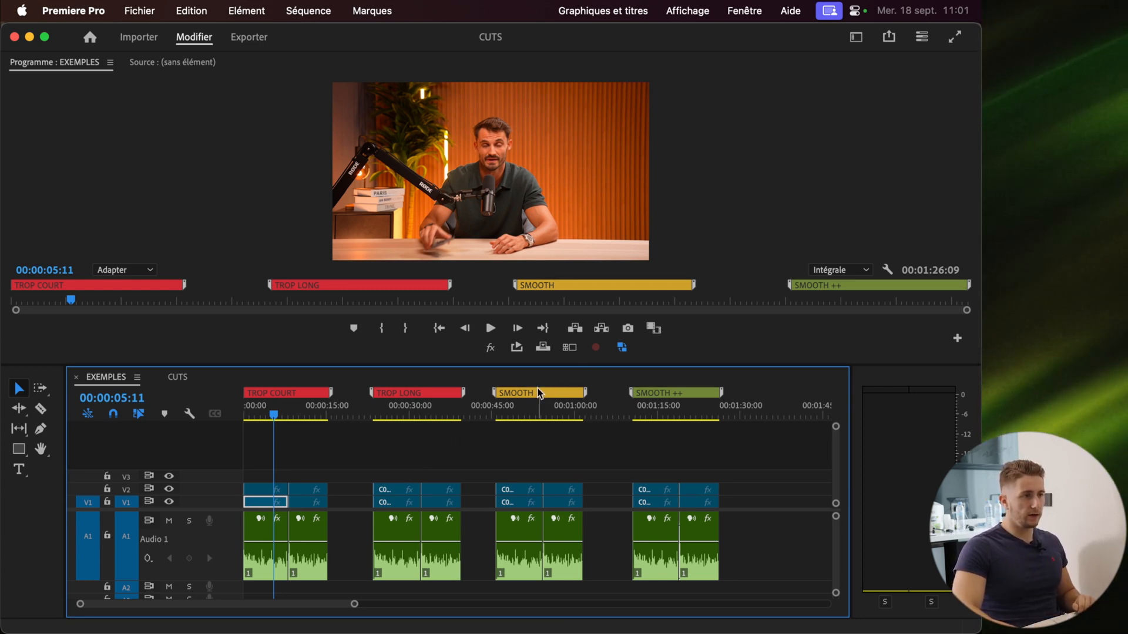
# Collapse the timeline tracks, then enlarge the Audio 1 track so its waveform is visible
pyautogui.moveTo(498, 391)
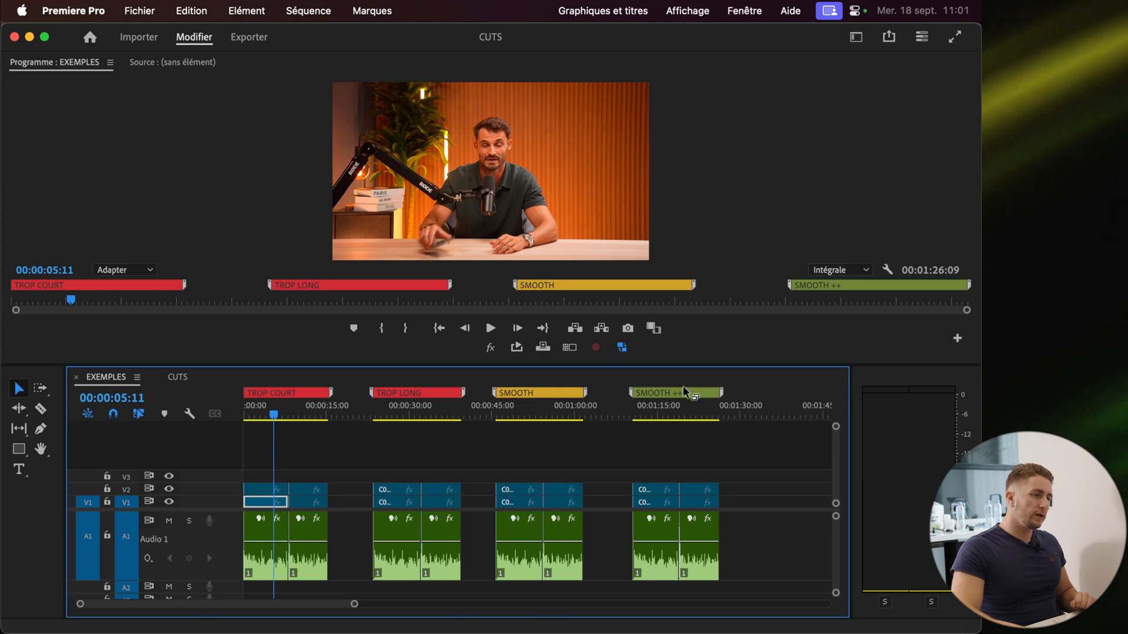
pyautogui.moveTo(681, 393)
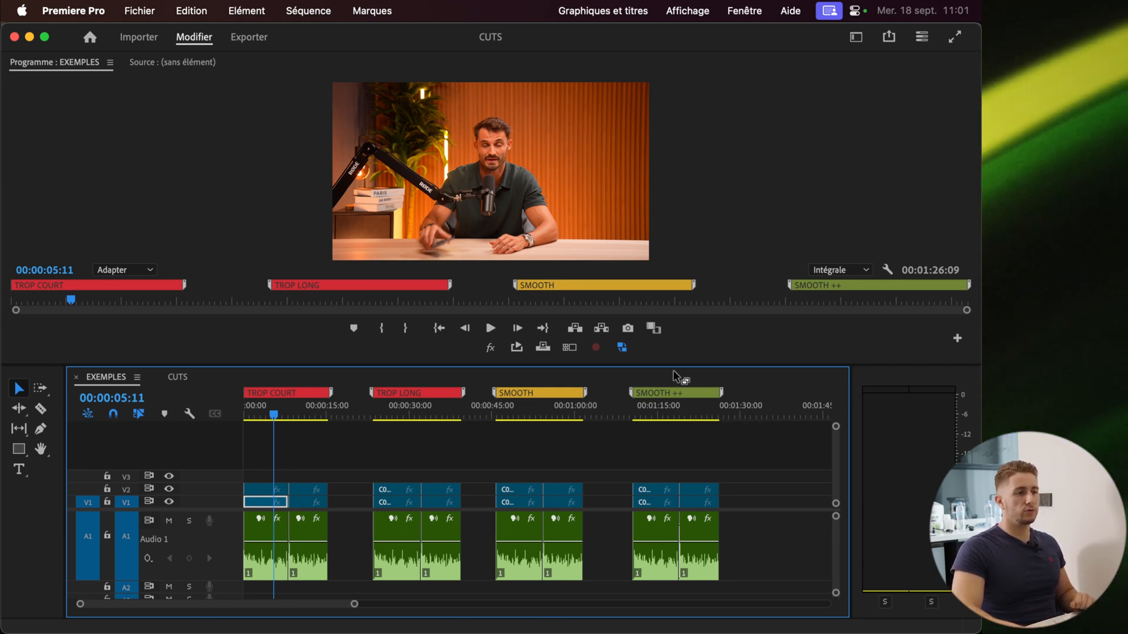
pyautogui.scroll(4, 195, 427)
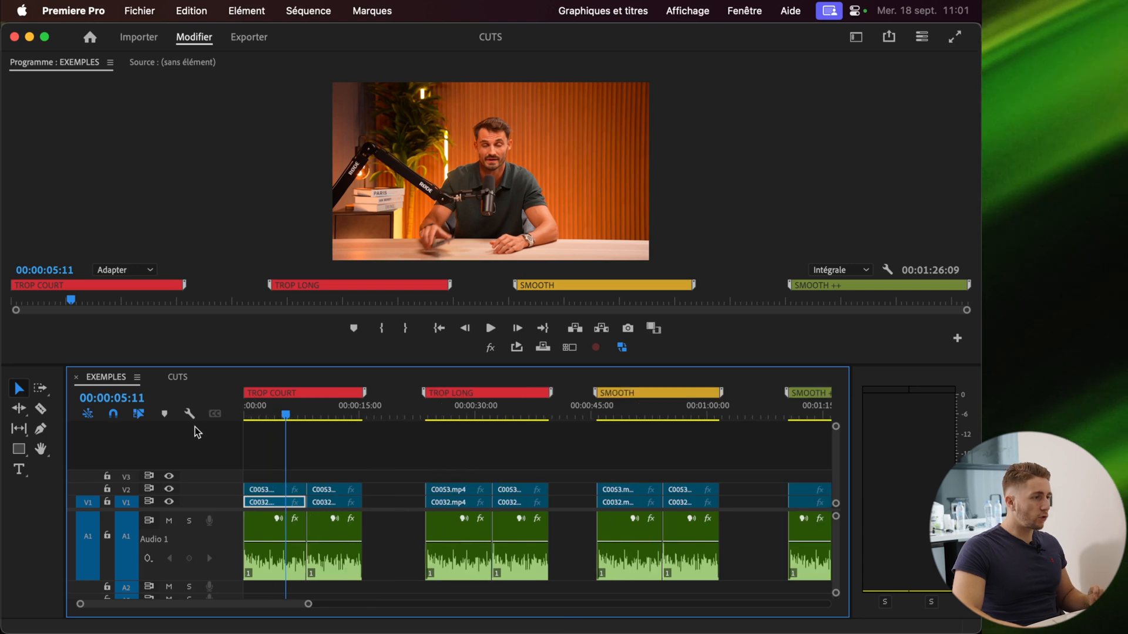
pyautogui.scroll(3, 158, 438)
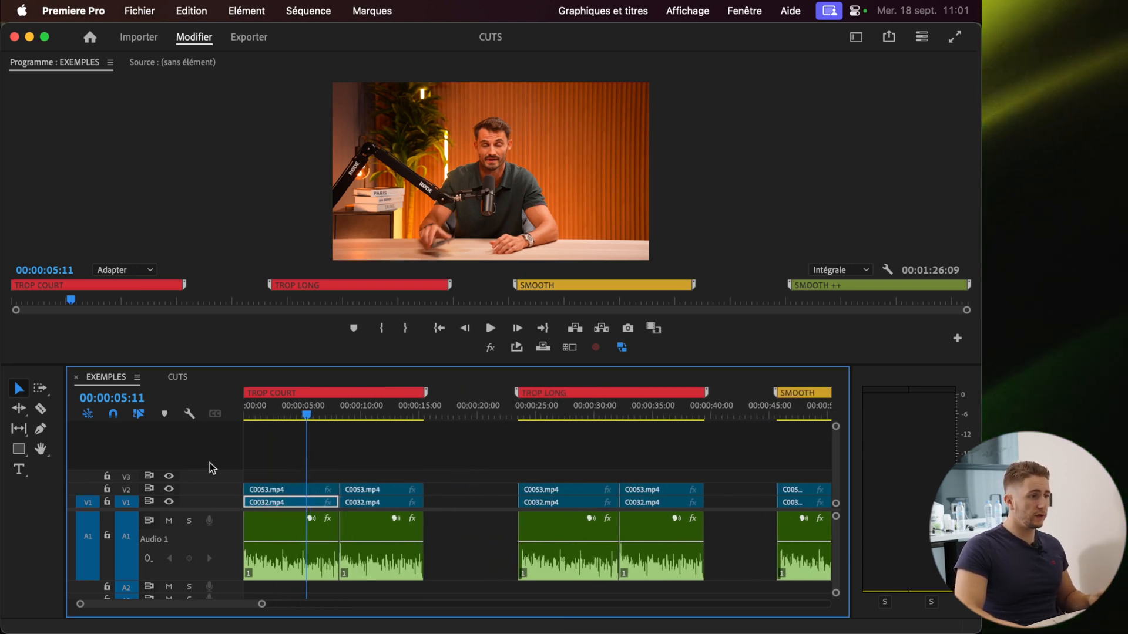
pyautogui.scroll(6, 349, 491)
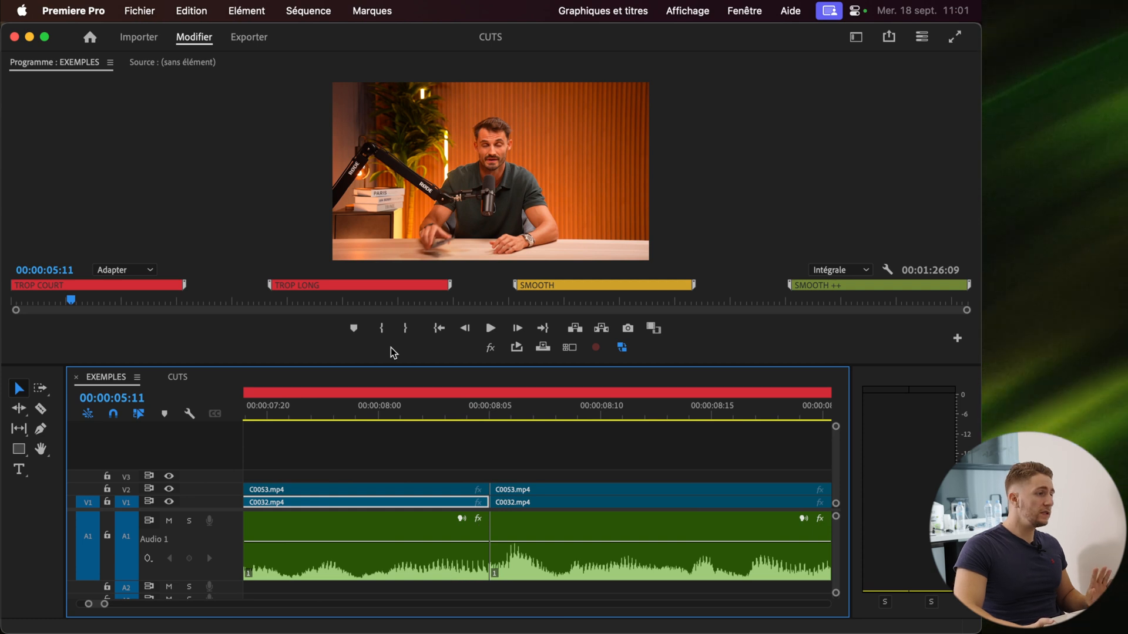
pyautogui.click(189, 413)
pyautogui.click(250, 310)
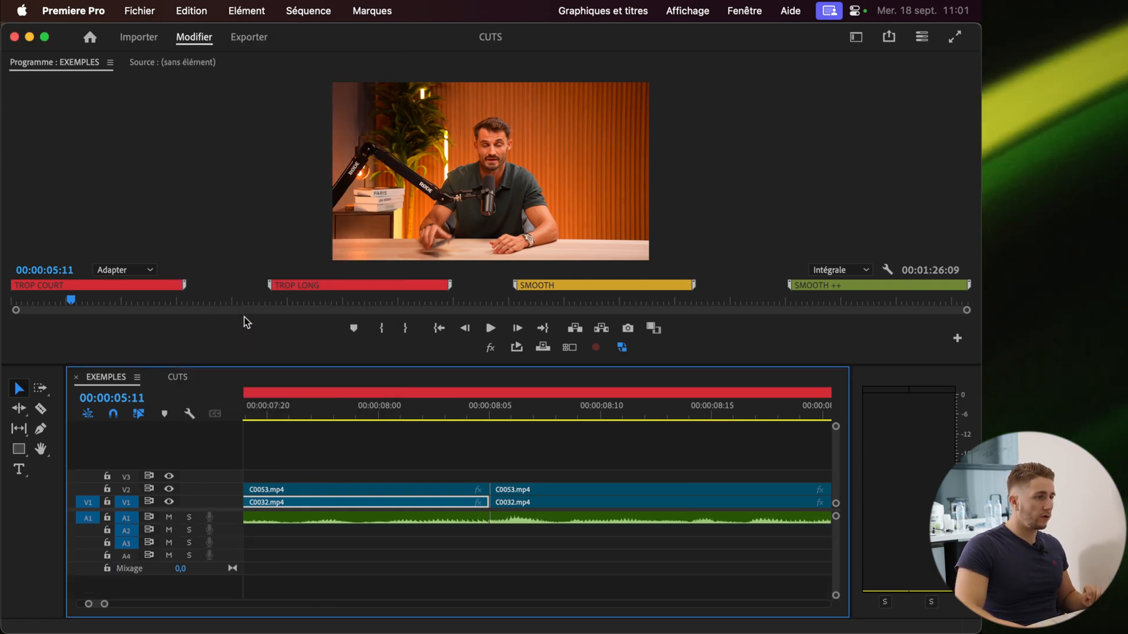
pyautogui.moveTo(232, 523); pyautogui.dragTo(232, 575)
# Play back the first cut in the TROP COURT section from about 5 seconds
pyautogui.scroll(1, 497, 562)
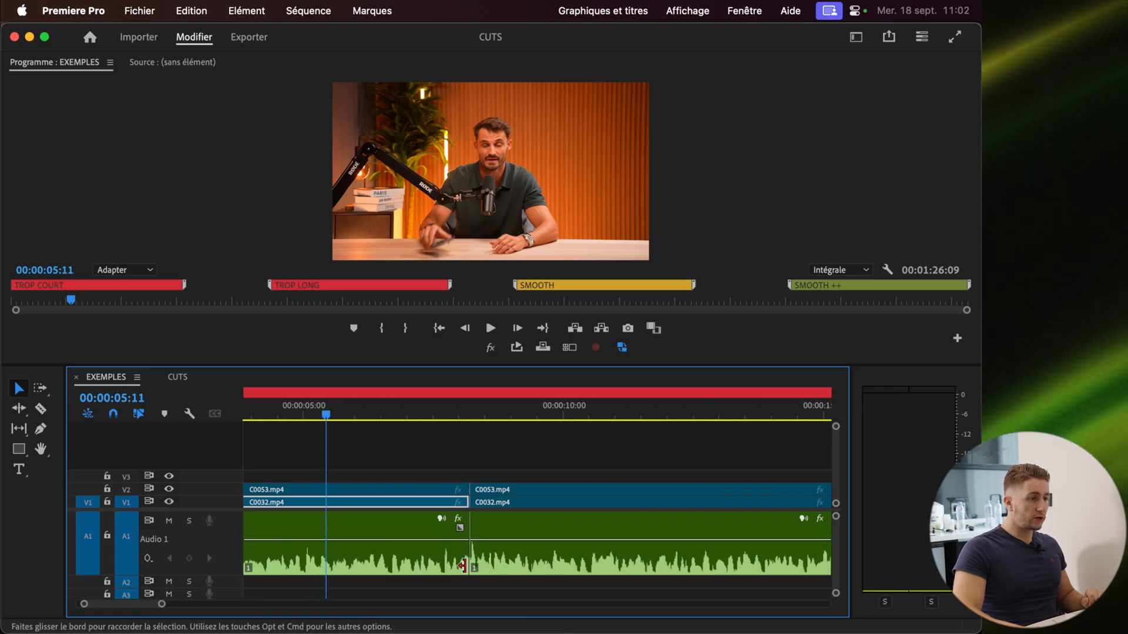
pyautogui.scroll(-5, 456, 478)
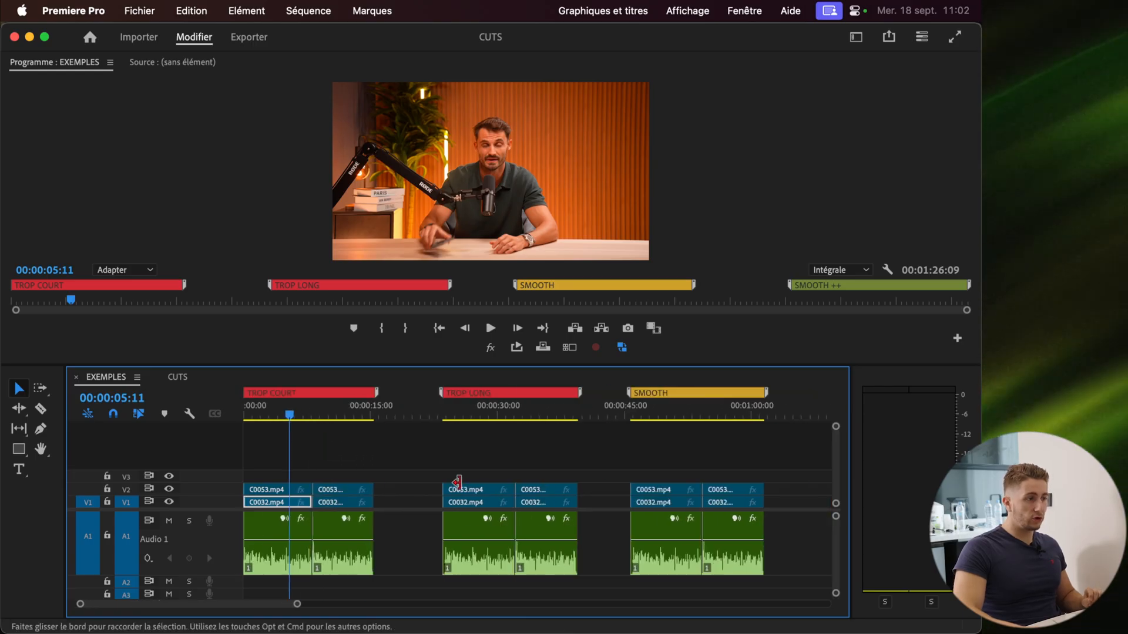
pyautogui.scroll(3, 259, 463)
pyautogui.press('space')
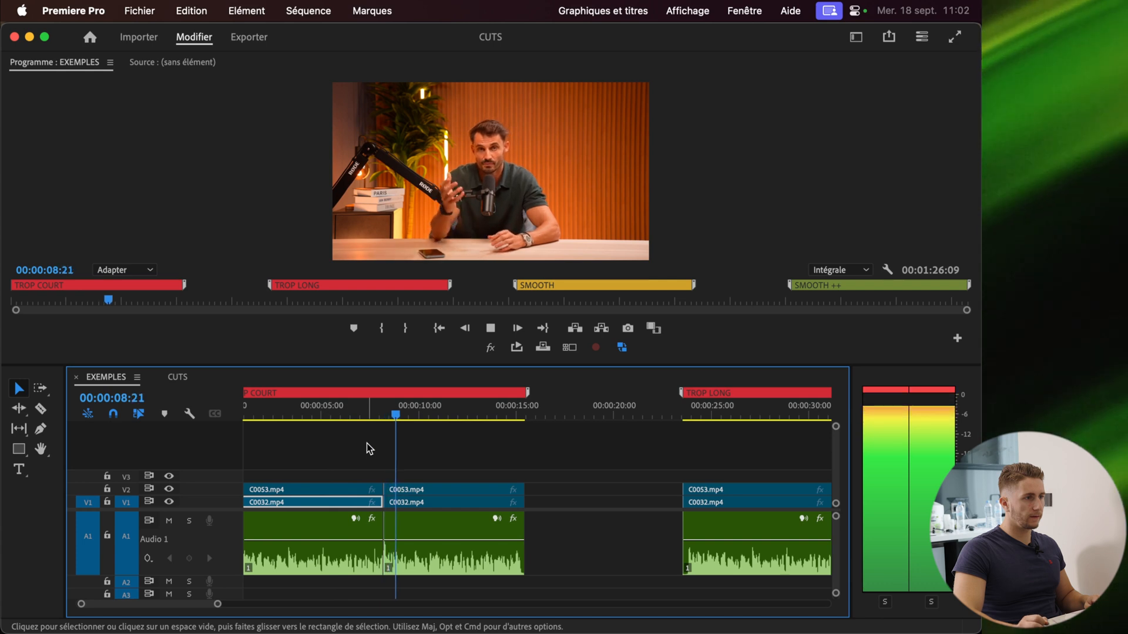
pyautogui.press('space')
pyautogui.click(334, 414)
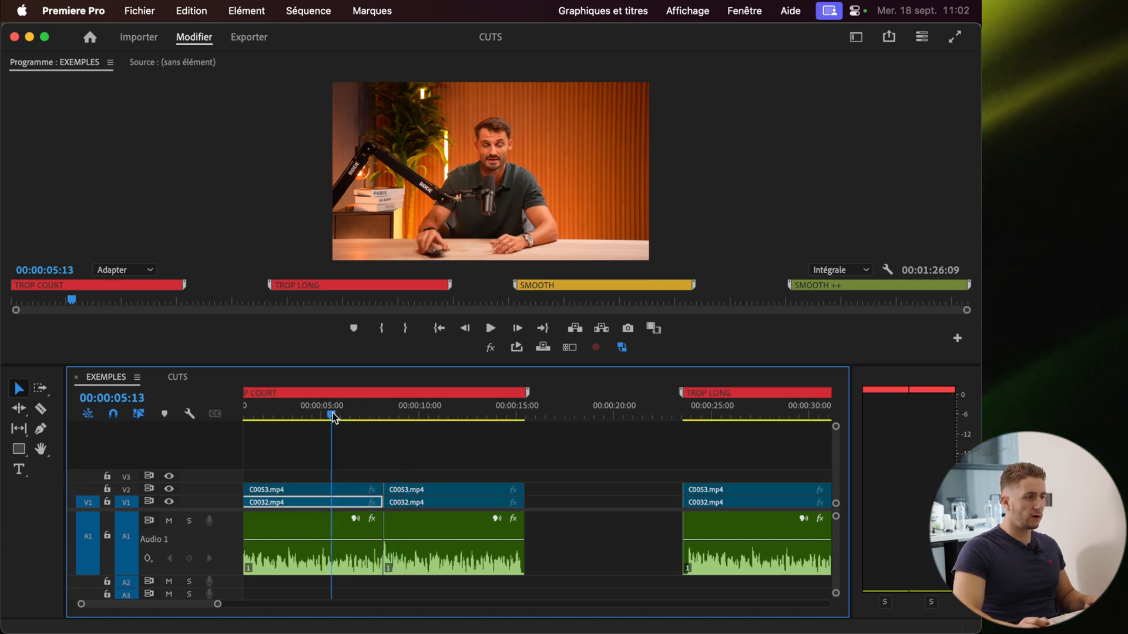
pyautogui.press('space')
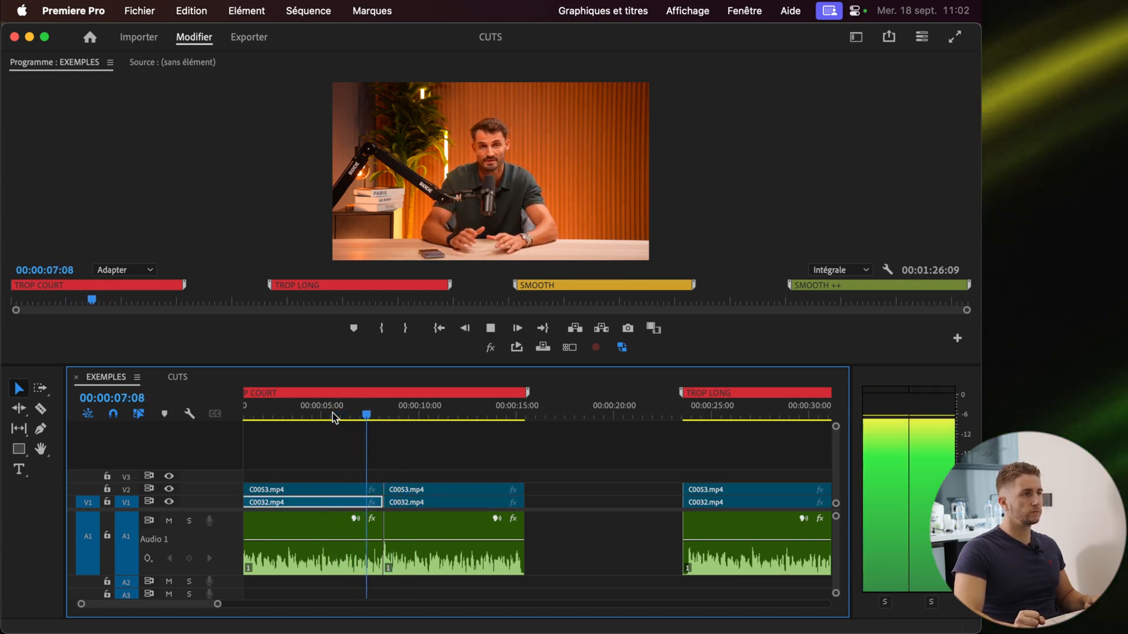
pyautogui.press('space')
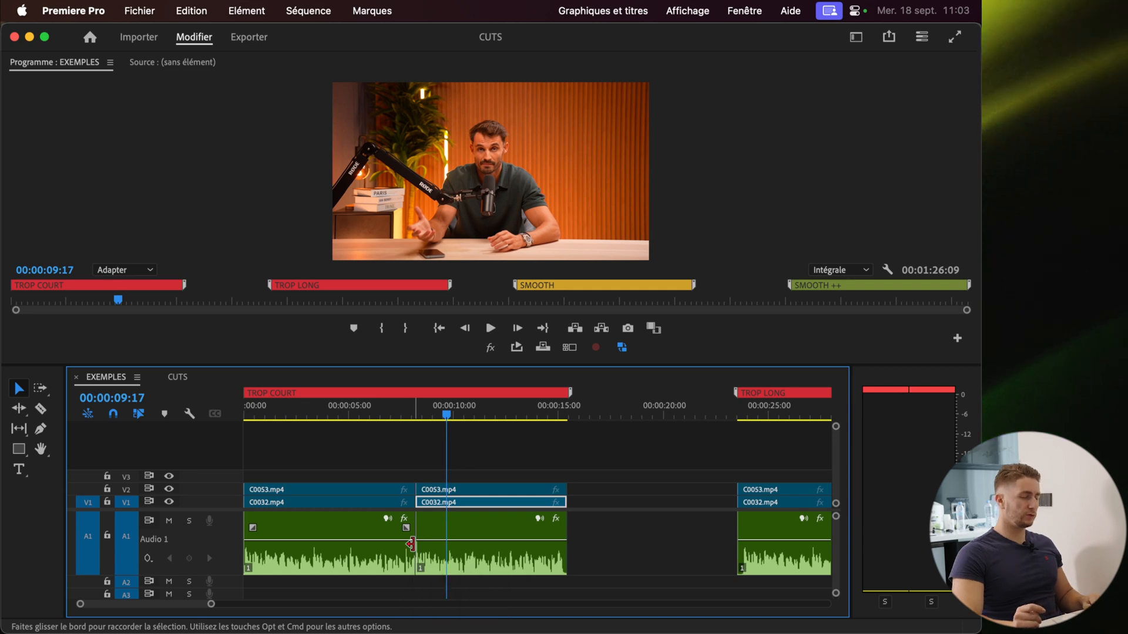
# Zoom in on the TROP COURT cut and replay it from about 5 seconds
pyautogui.scroll(3, 411, 544)
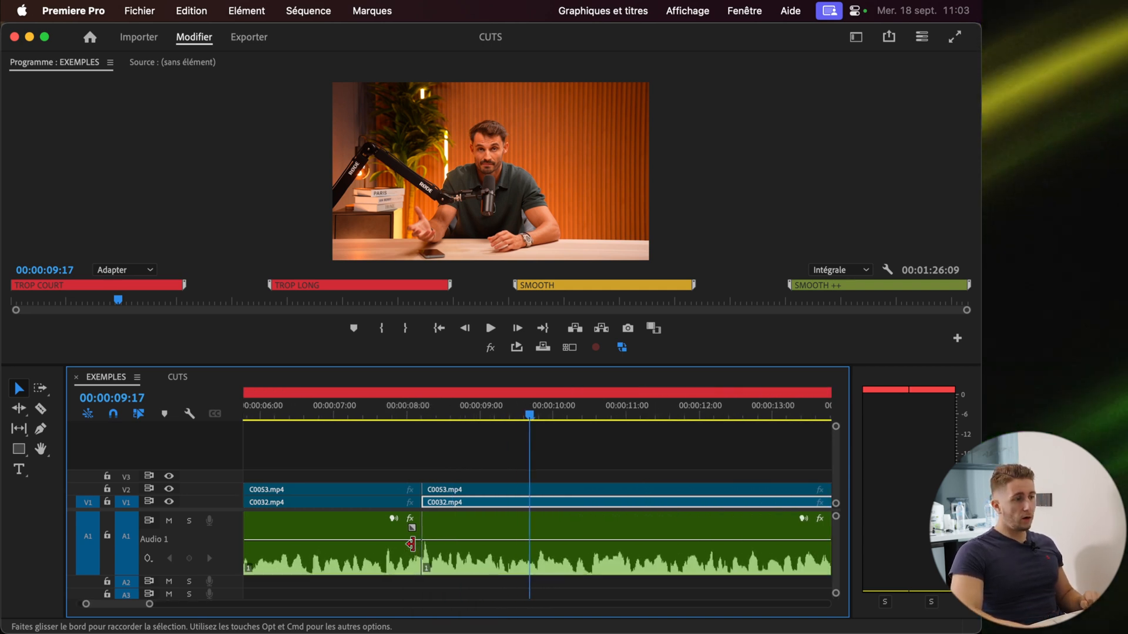
pyautogui.scroll(-3, 411, 545)
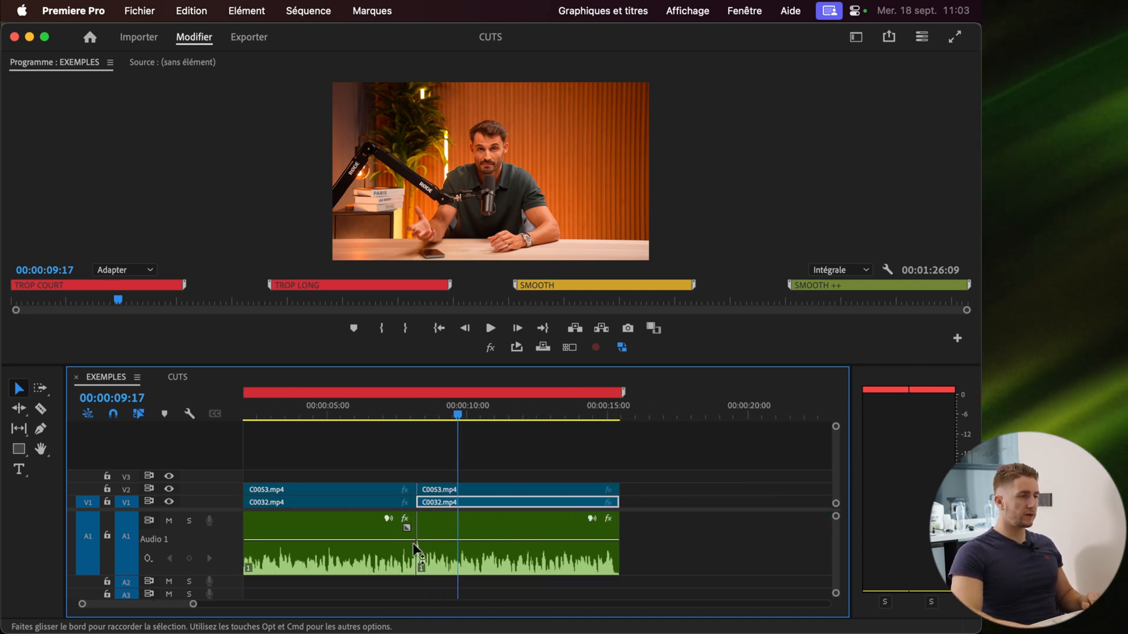
pyautogui.click(331, 420)
pyautogui.press('space')
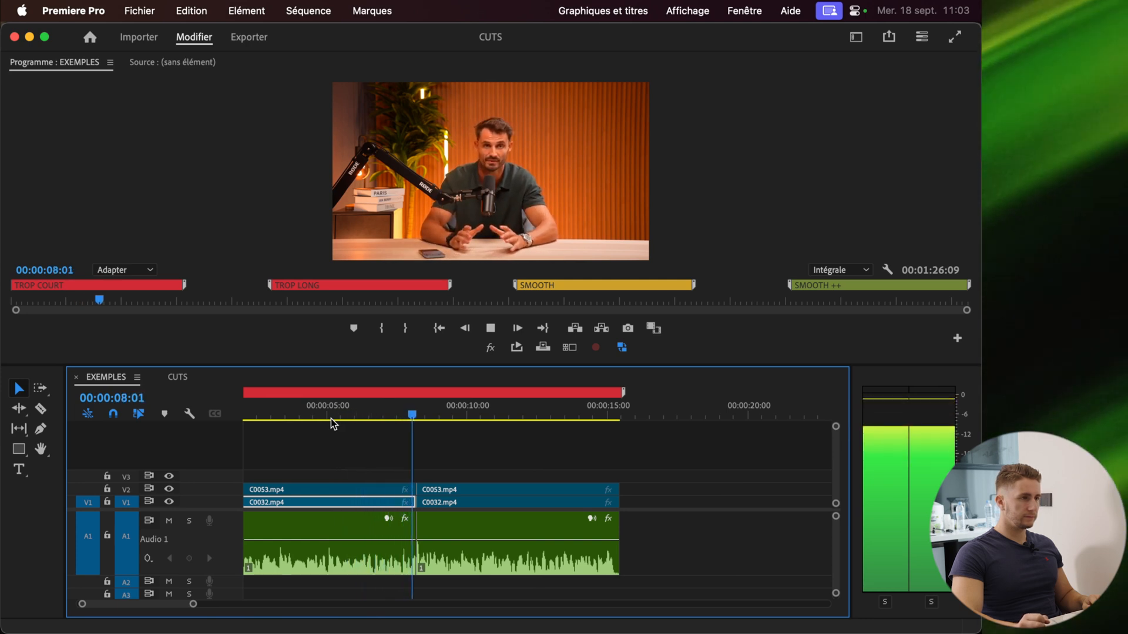
pyautogui.press('space')
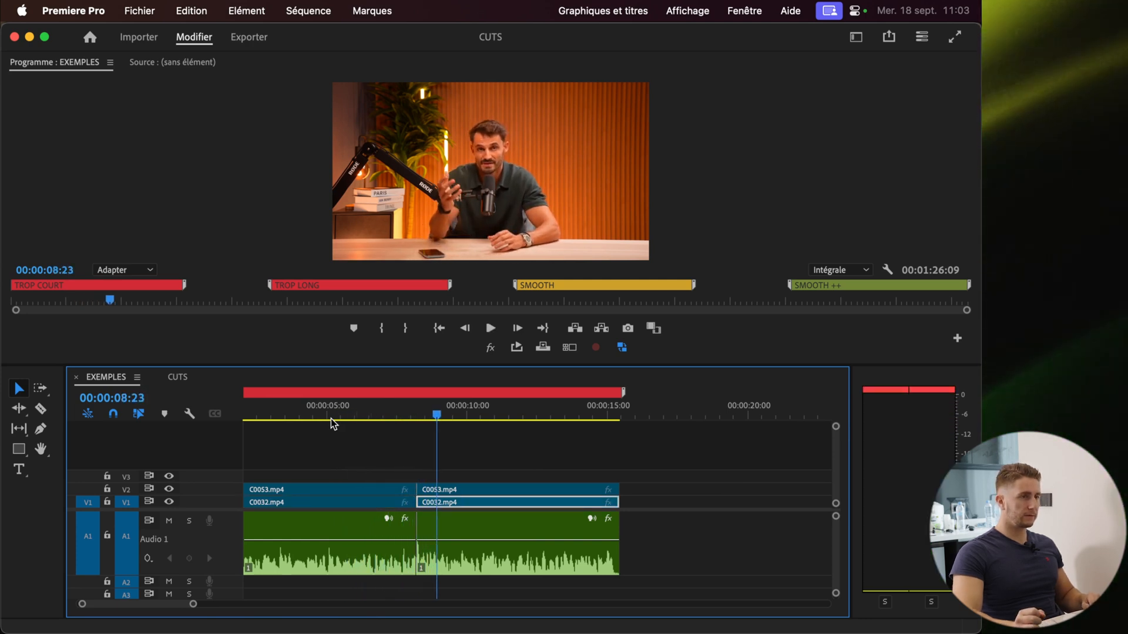
# Move to the TROP LONG section and play its cut from about 31 seconds
pyautogui.scroll(-4, 350, 474)
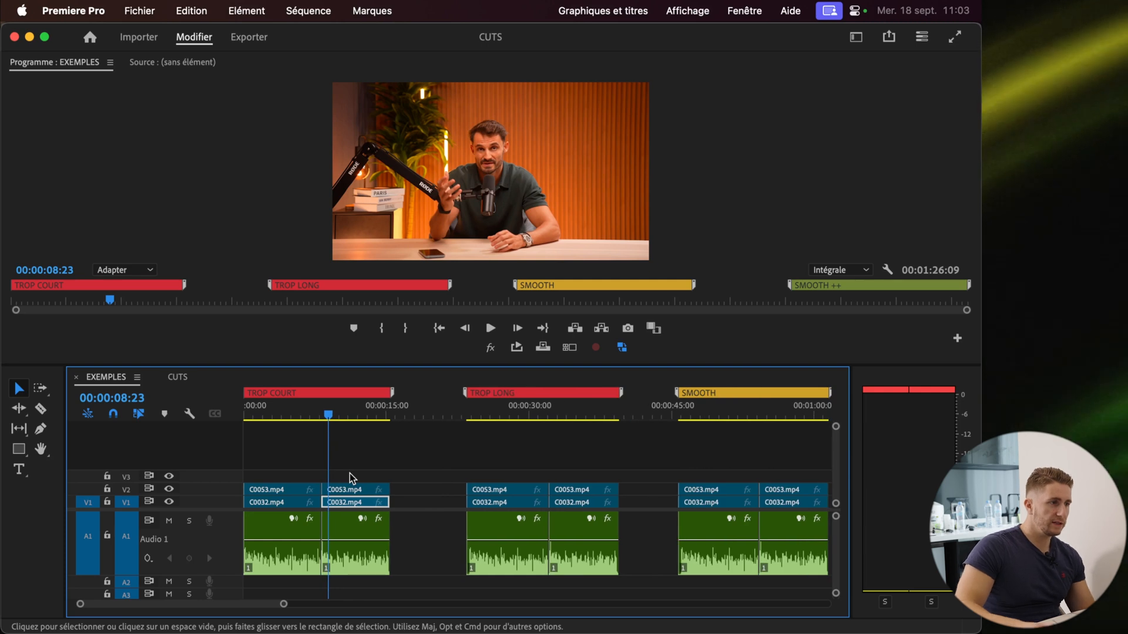
pyautogui.scroll(-2, 750, 533)
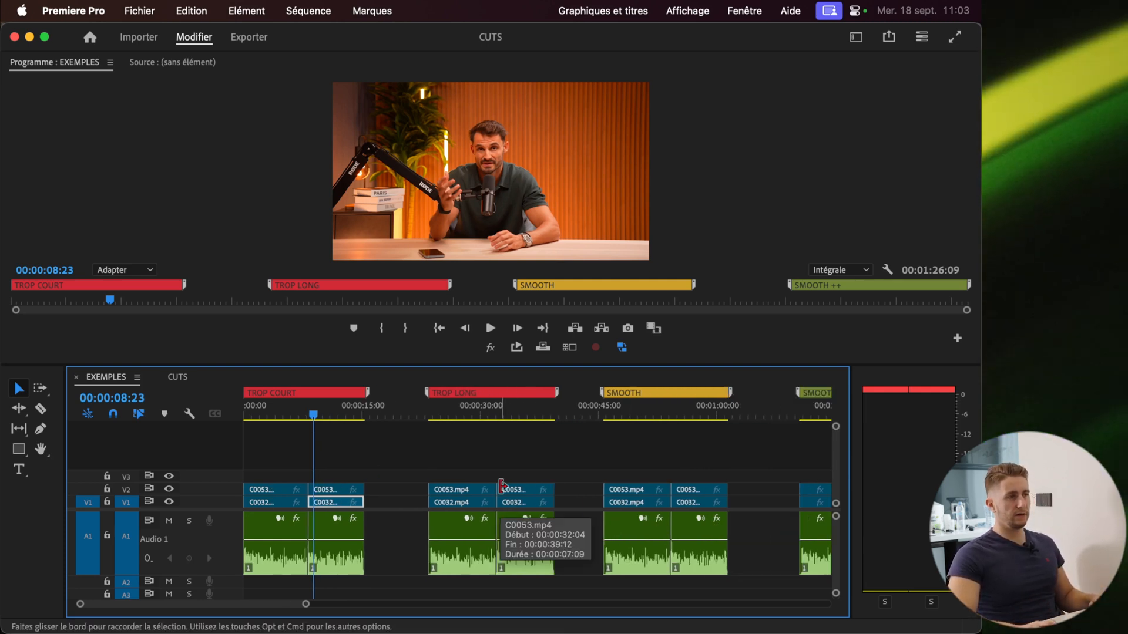
pyautogui.scroll(6, 488, 470)
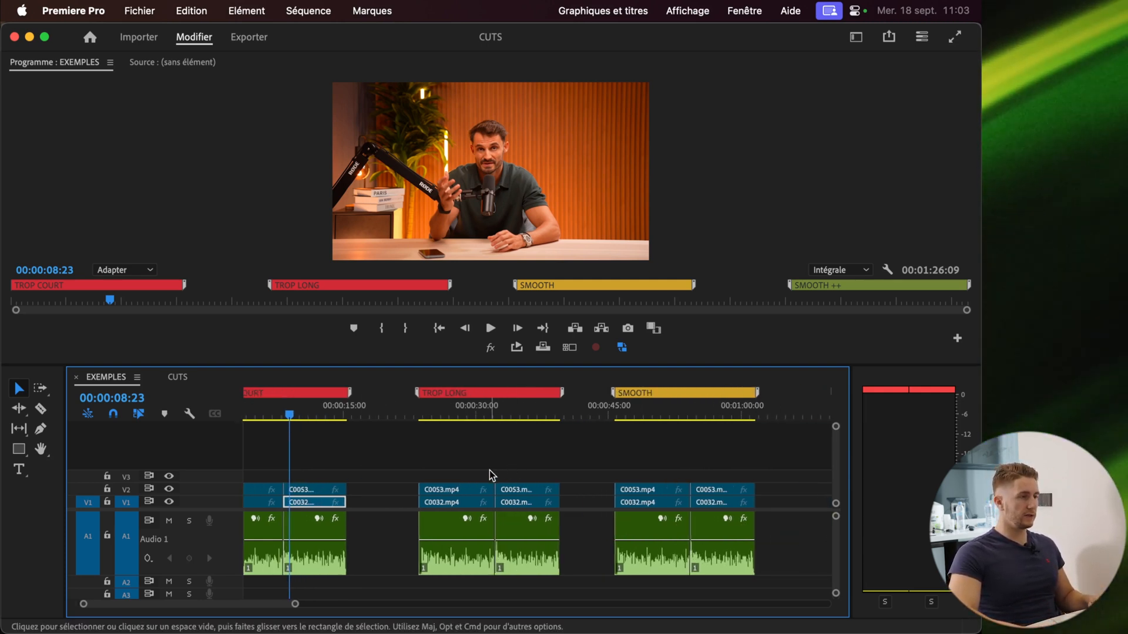
pyautogui.click(462, 408)
pyautogui.press('space')
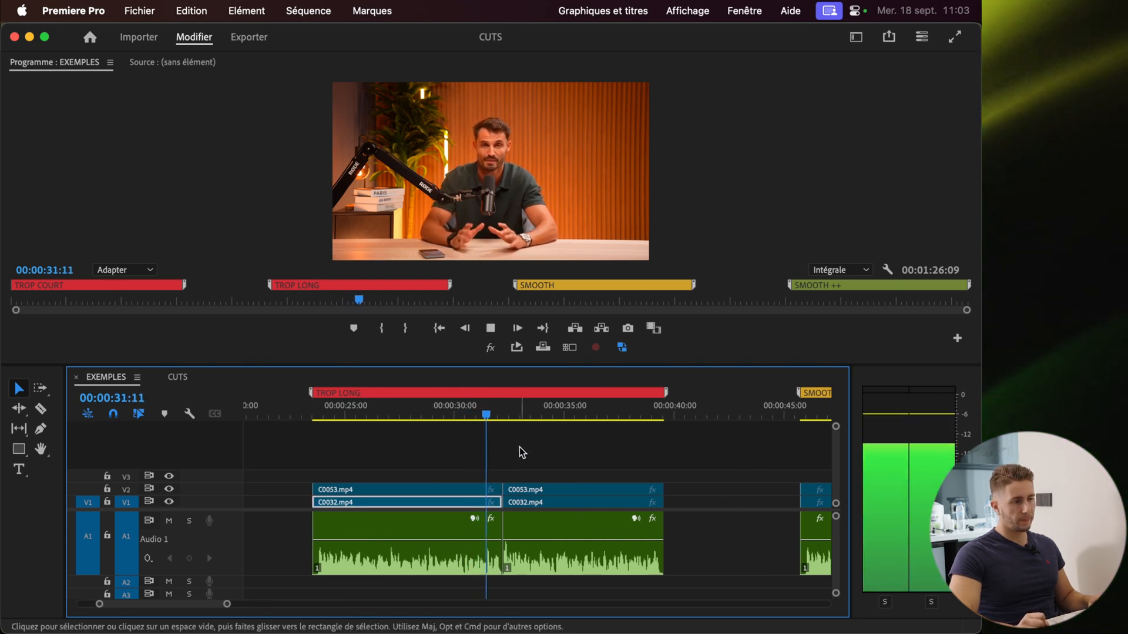
pyautogui.press('space')
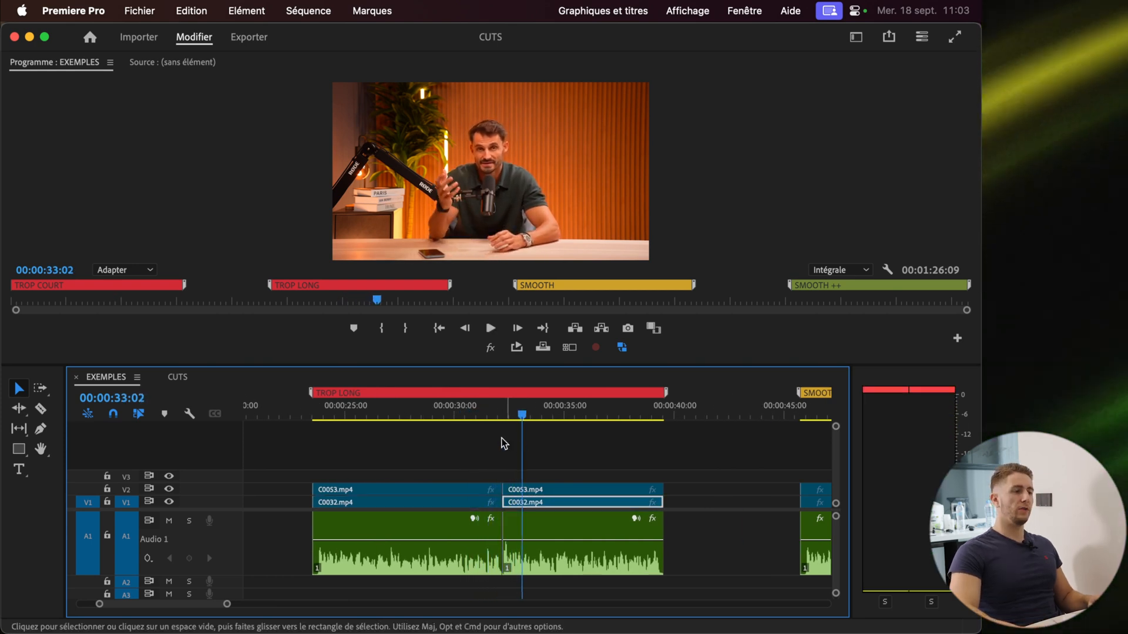
# Zoom in on the TROP LONG cut and replay it from about 31 seconds
pyautogui.scroll(10, 399, 487)
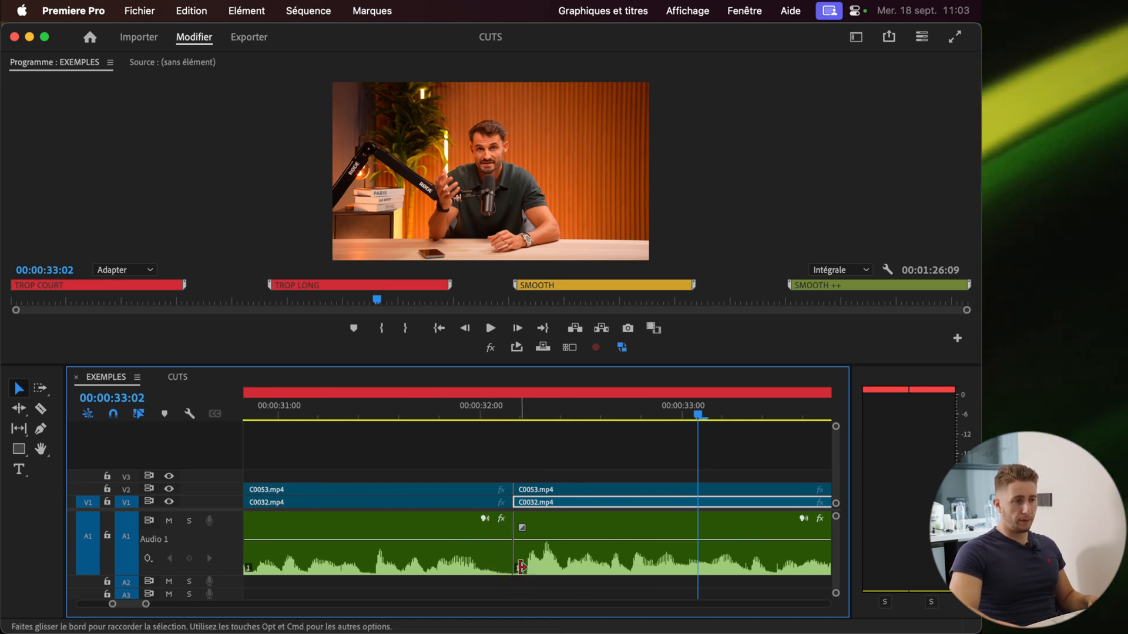
pyautogui.scroll(-10, 527, 568)
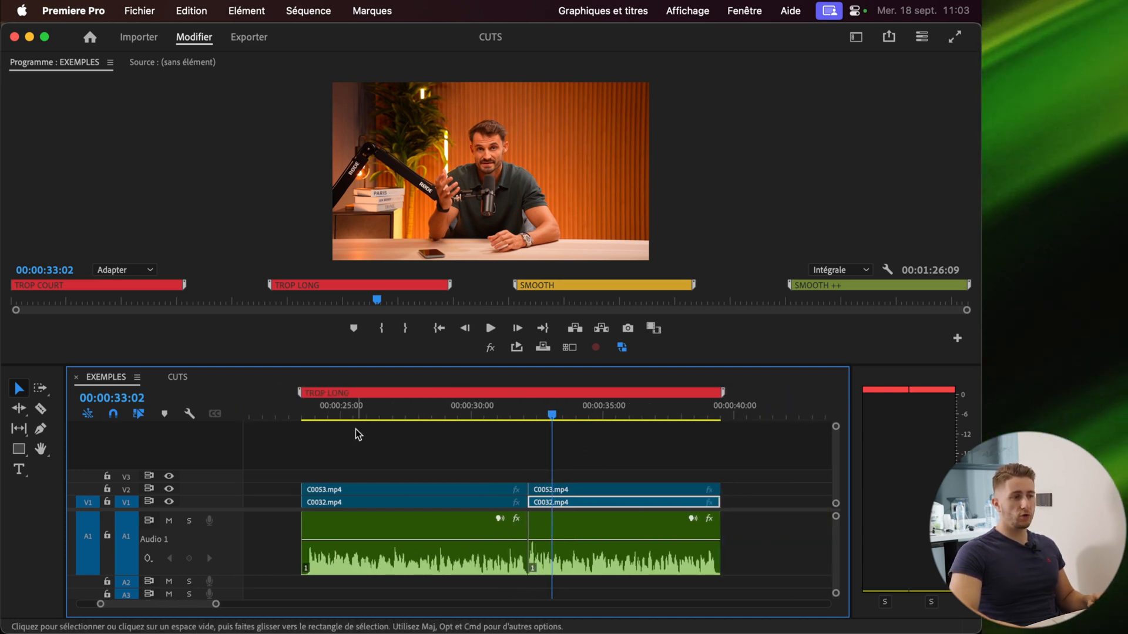
pyautogui.scroll(-5, 594, 468)
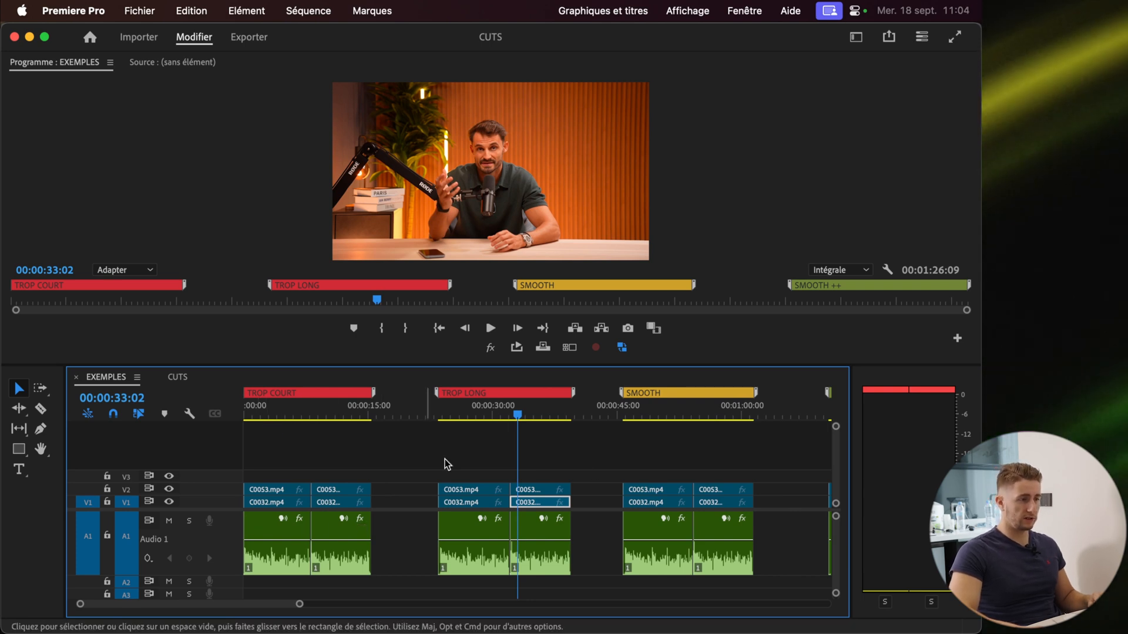
pyautogui.scroll(15, 506, 483)
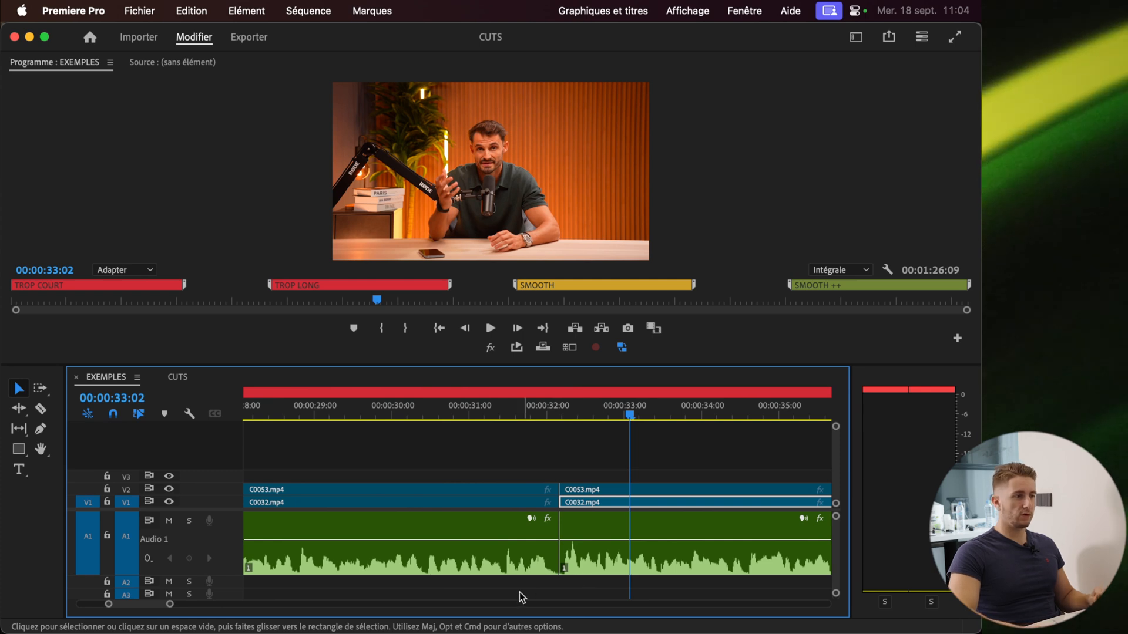
pyautogui.scroll(-5, 526, 581)
pyautogui.scroll(5, 531, 563)
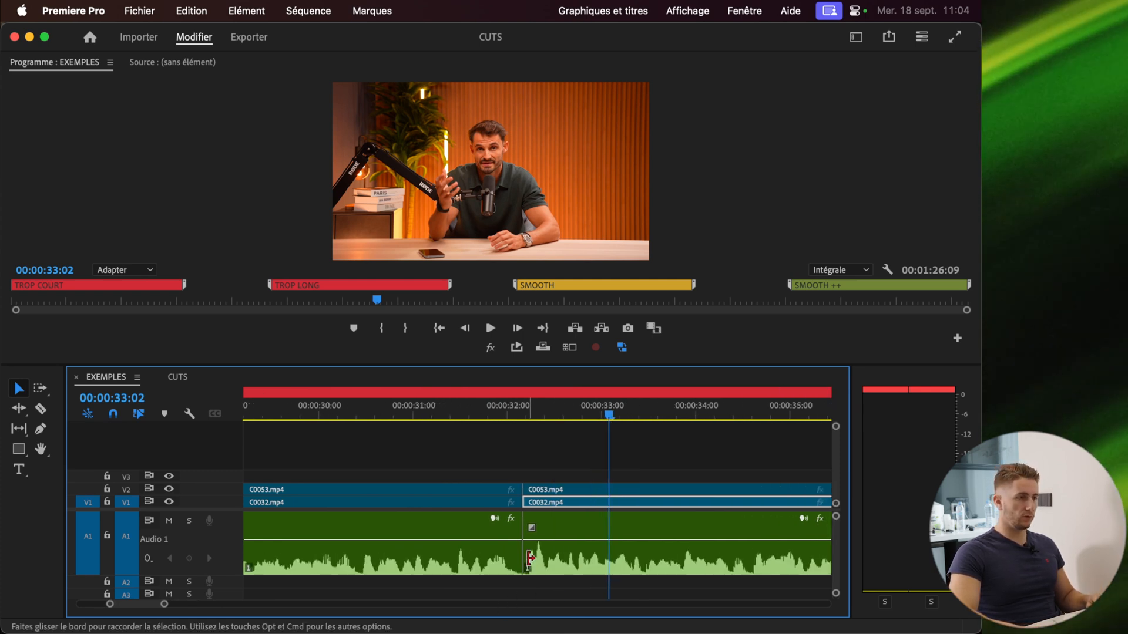
pyautogui.click(428, 412)
pyautogui.press('space')
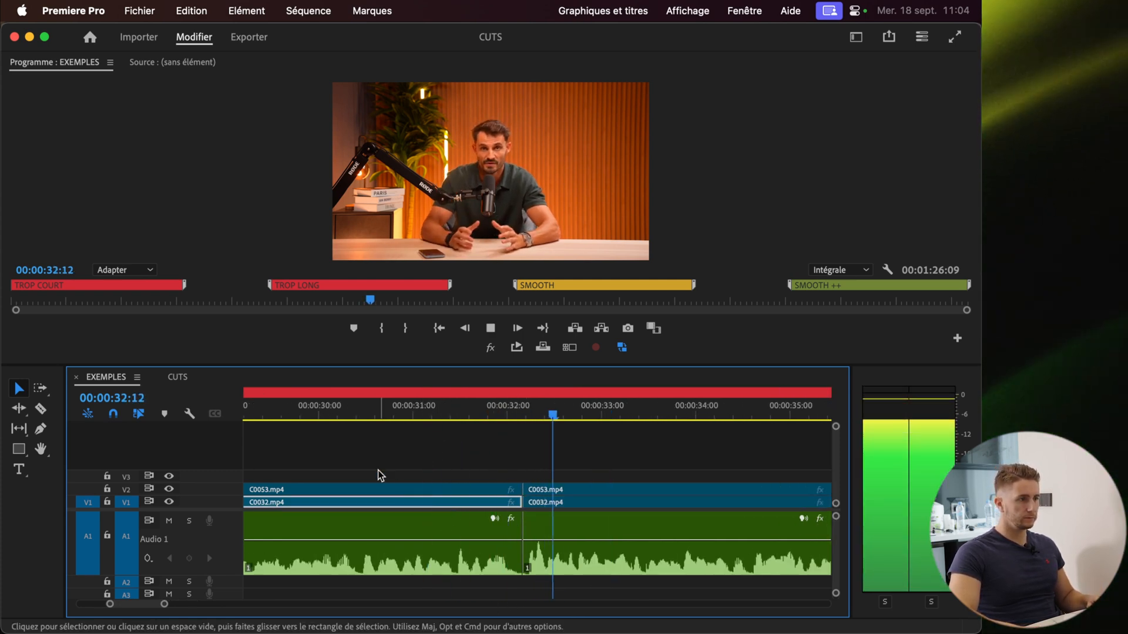
pyautogui.press('space')
# Zoom into the SMOOTH section and place the playhead at its cut around 54 seconds
pyautogui.scroll(-5, 396, 488)
pyautogui.scroll(-5, 428, 526)
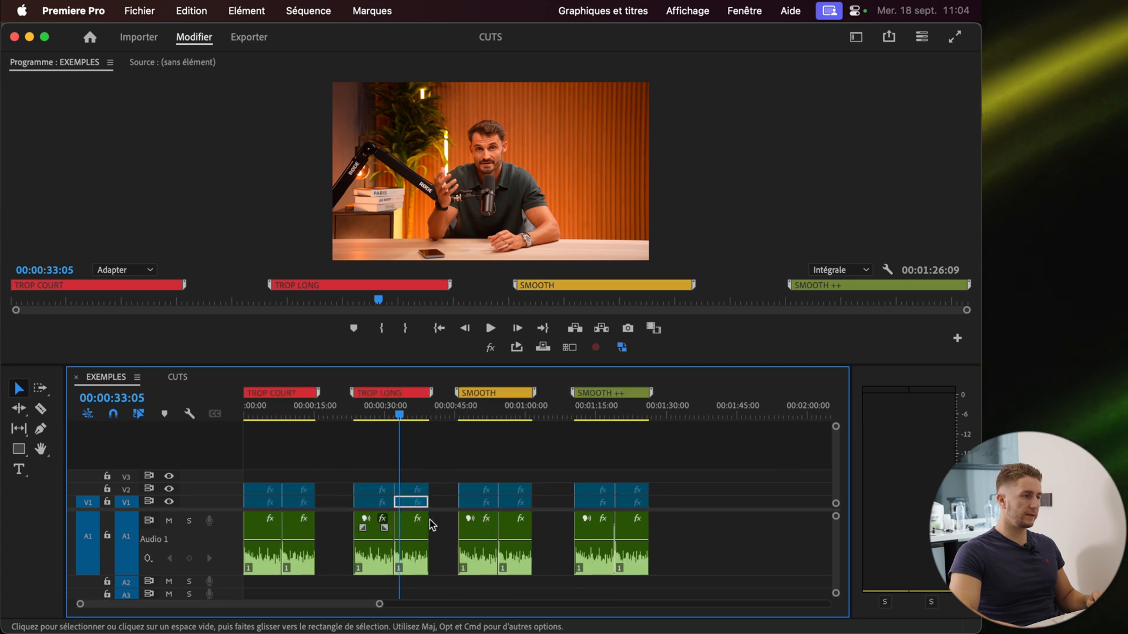
pyautogui.scroll(8, 446, 552)
pyautogui.scroll(-5, 493, 547)
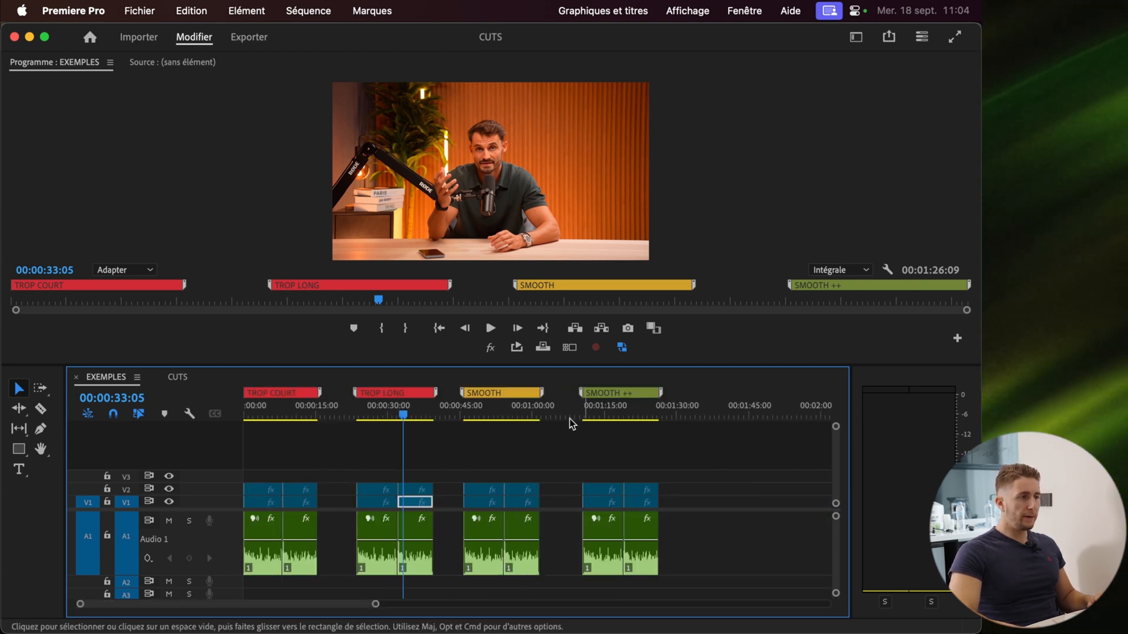
pyautogui.scroll(10, 514, 467)
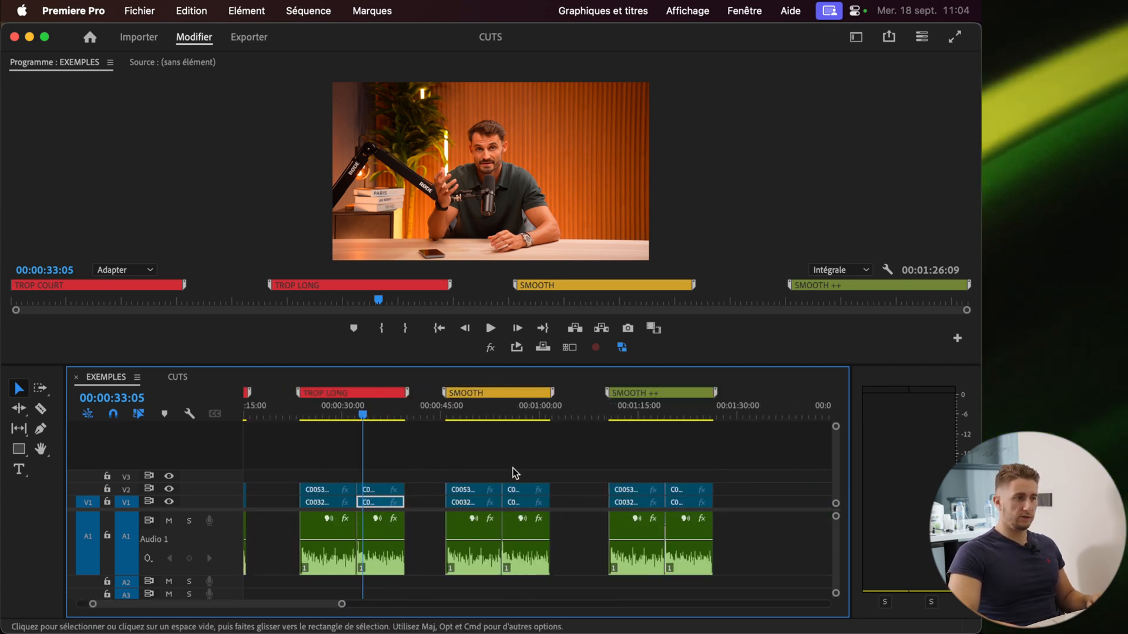
pyautogui.scroll(4, 483, 478)
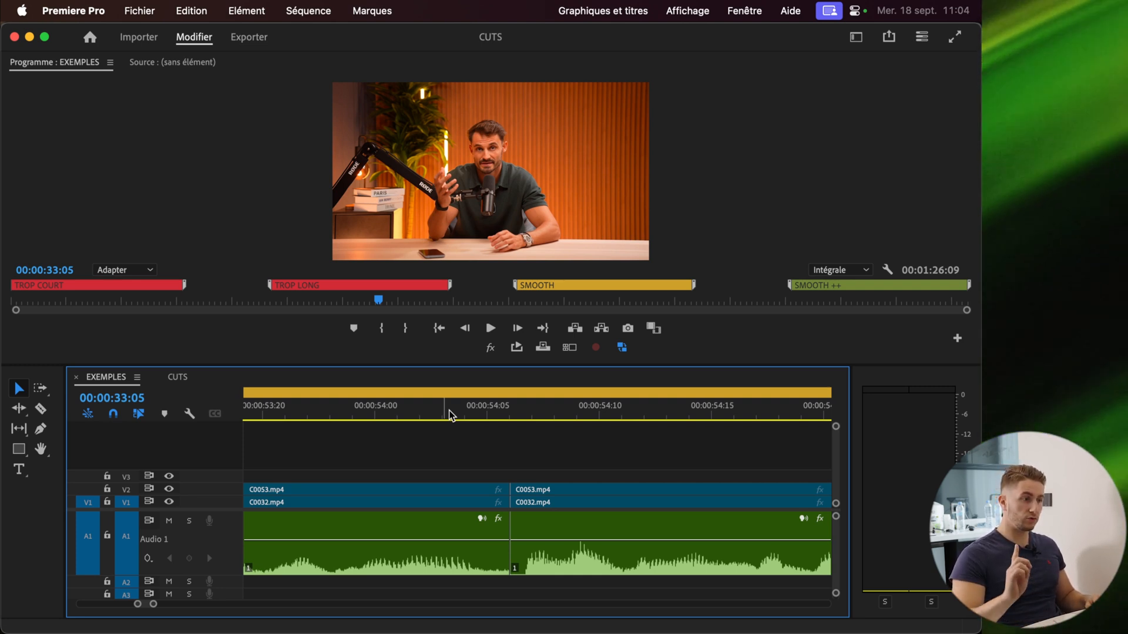
pyautogui.click(577, 416)
pyautogui.moveTo(557, 419); pyautogui.dragTo(523, 421)
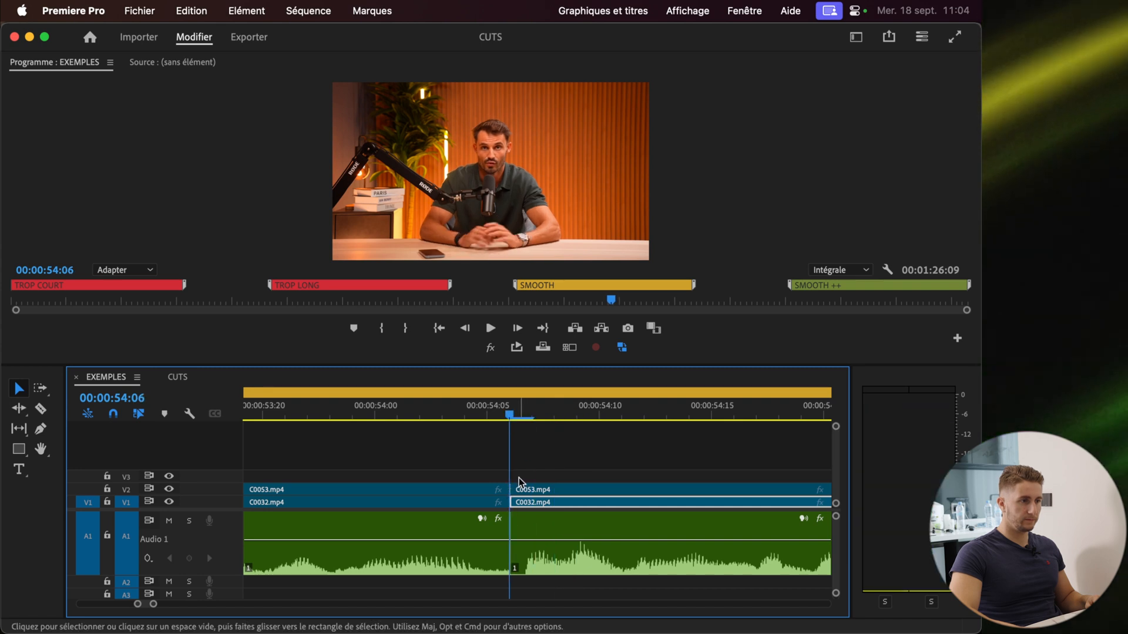
pyautogui.moveTo(511, 415)
pyautogui.mouseDown()
pyautogui.moveTo(537, 419)
pyautogui.moveTo(522, 424)
pyautogui.mouseUp()
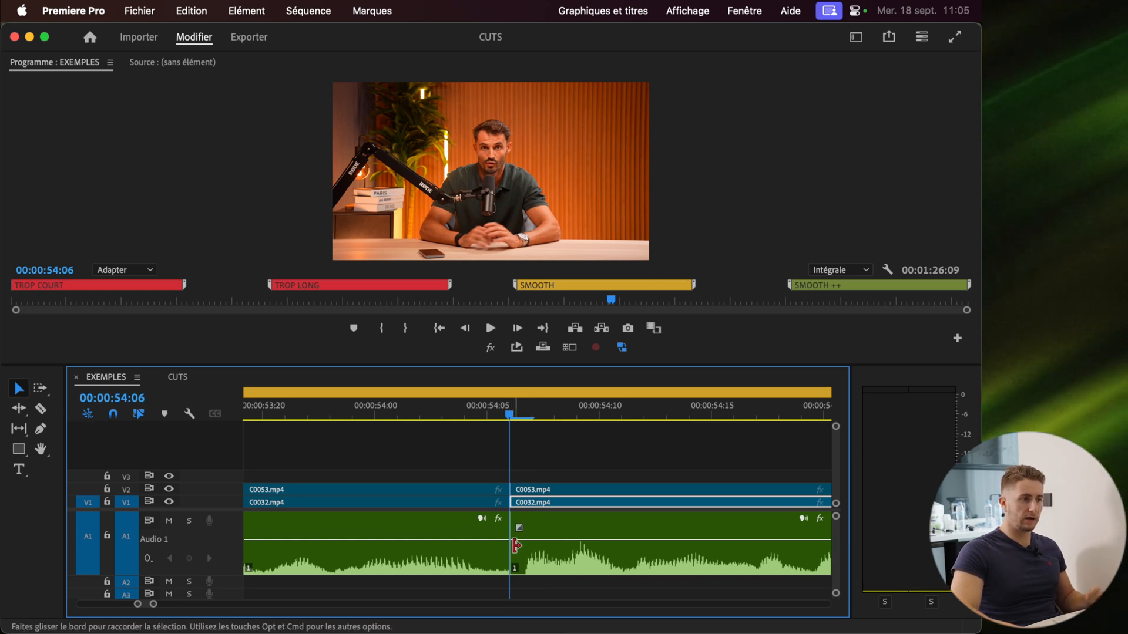
# Play the SMOOTH cut from about 53 seconds and zoom the timeline back out
pyautogui.scroll(-6, 565, 508)
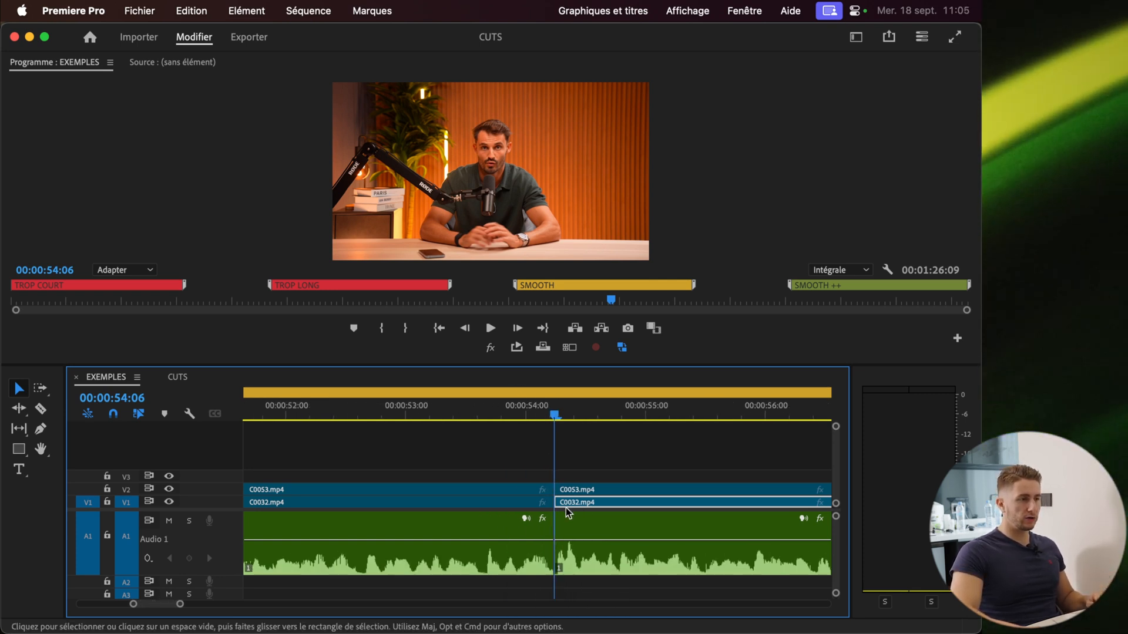
pyautogui.click(448, 410)
pyautogui.press('space')
pyautogui.scroll(-4, 467, 524)
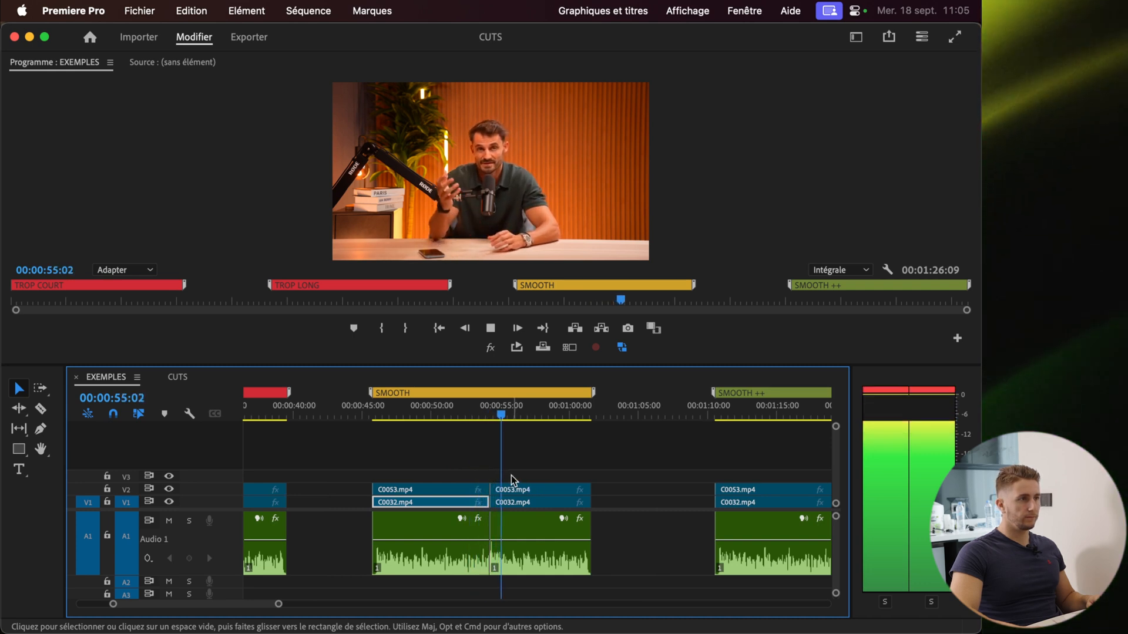
# Replay the SMOOTH cut from about 54 seconds to review its timing
pyautogui.press('space')
pyautogui.scroll(5, 484, 473)
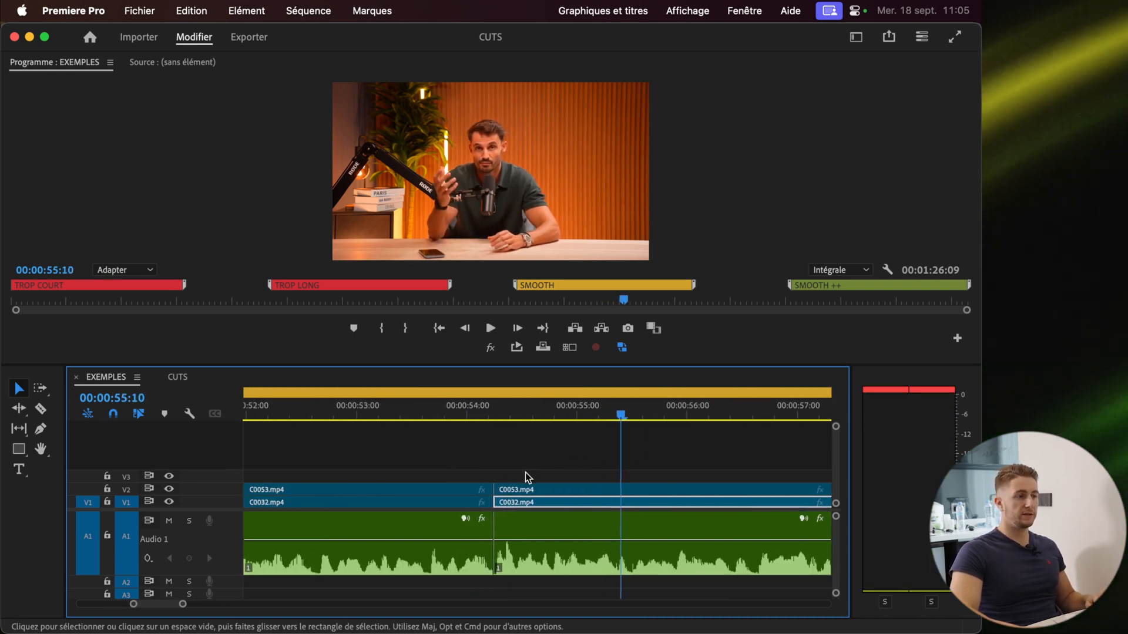
pyautogui.scroll(-1, 525, 472)
pyautogui.scroll(-2, 524, 472)
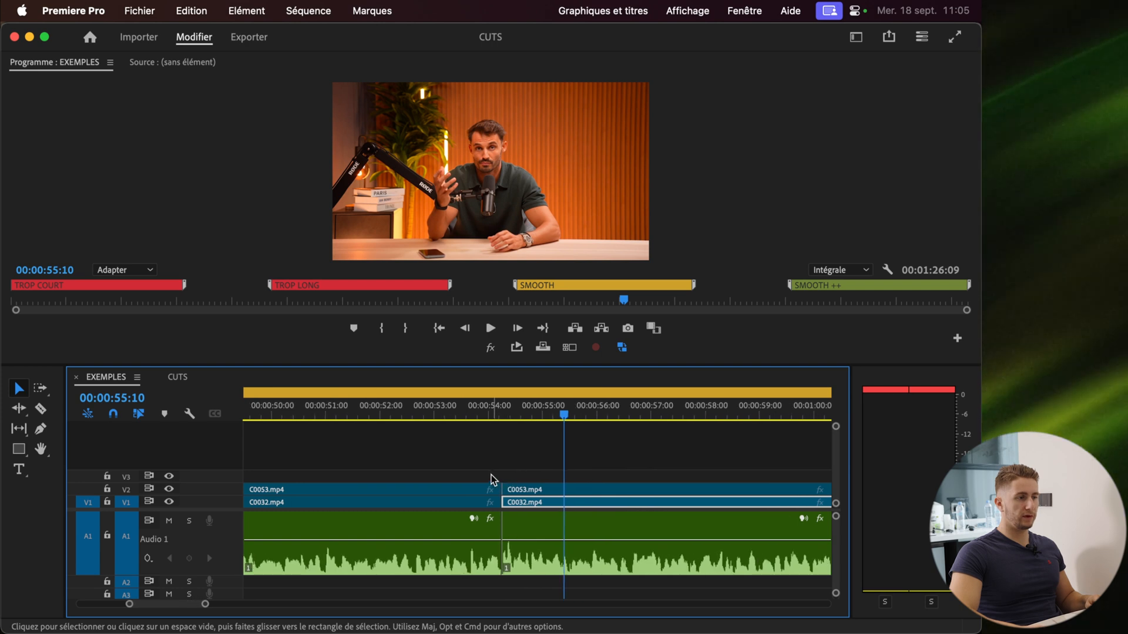
pyautogui.click(444, 415)
pyautogui.press('space')
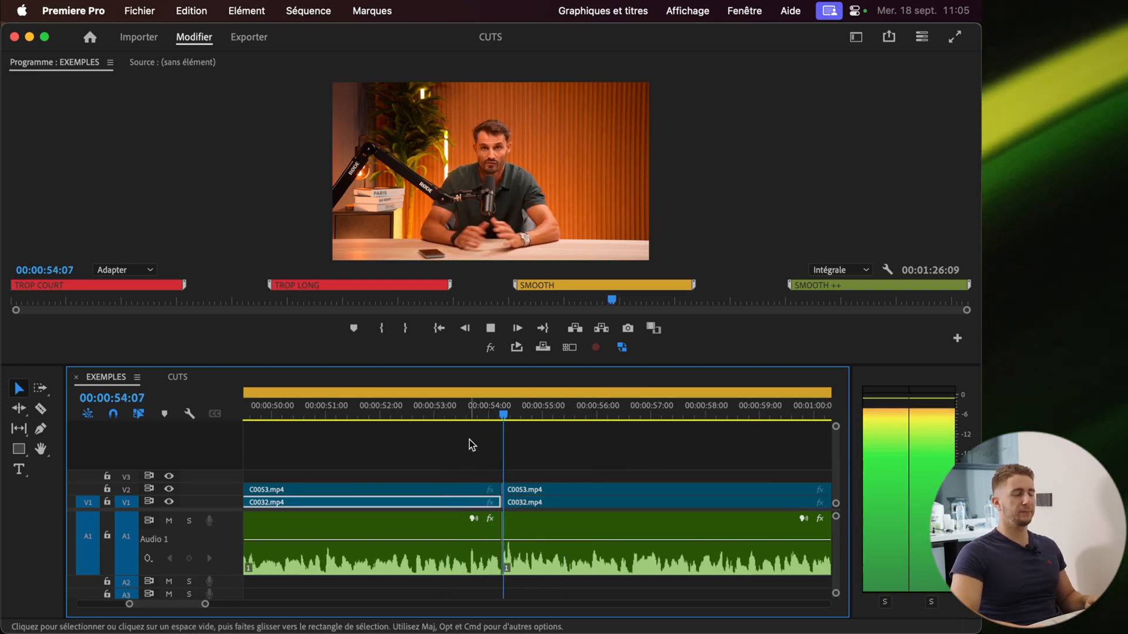
pyautogui.press('space')
pyautogui.scroll(1, 470, 440)
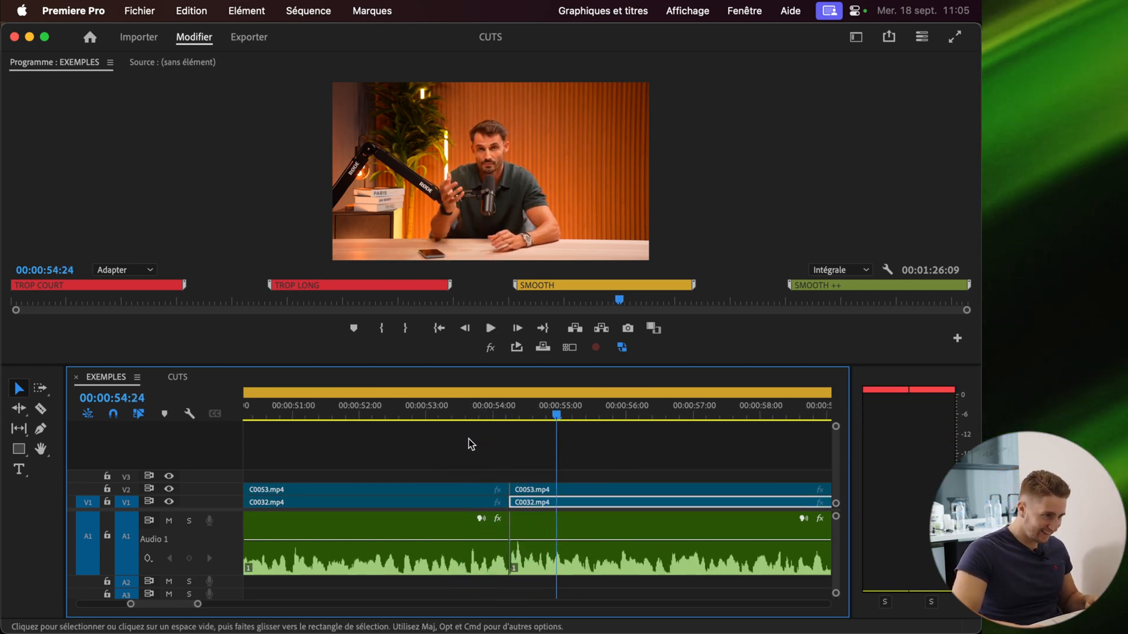
pyautogui.scroll(-2, 471, 444)
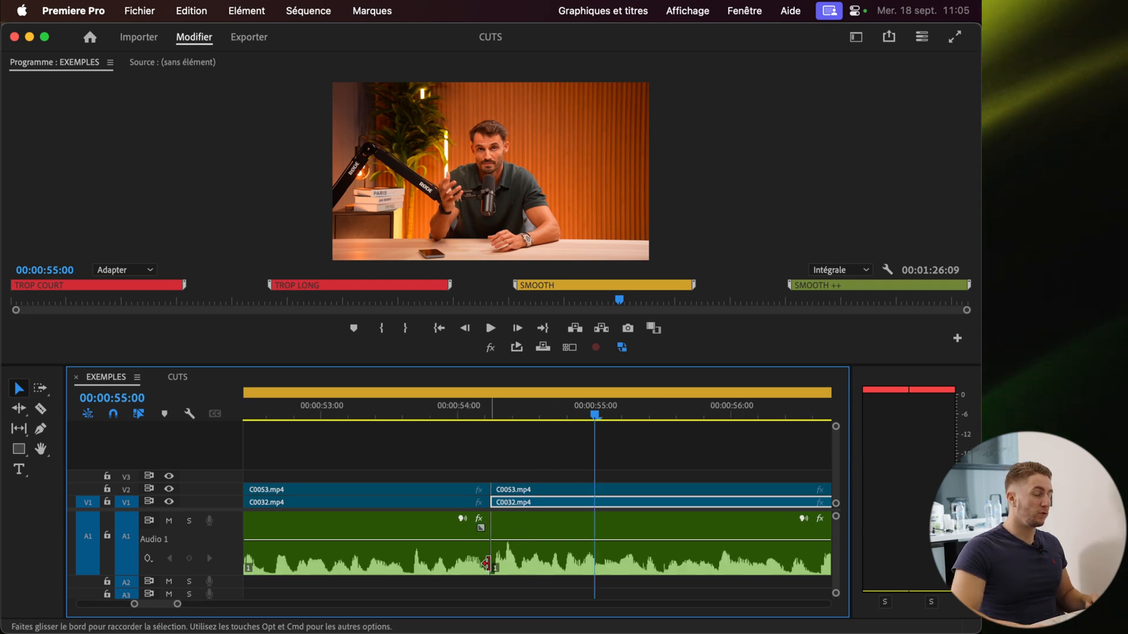
pyautogui.scroll(-2, 506, 515)
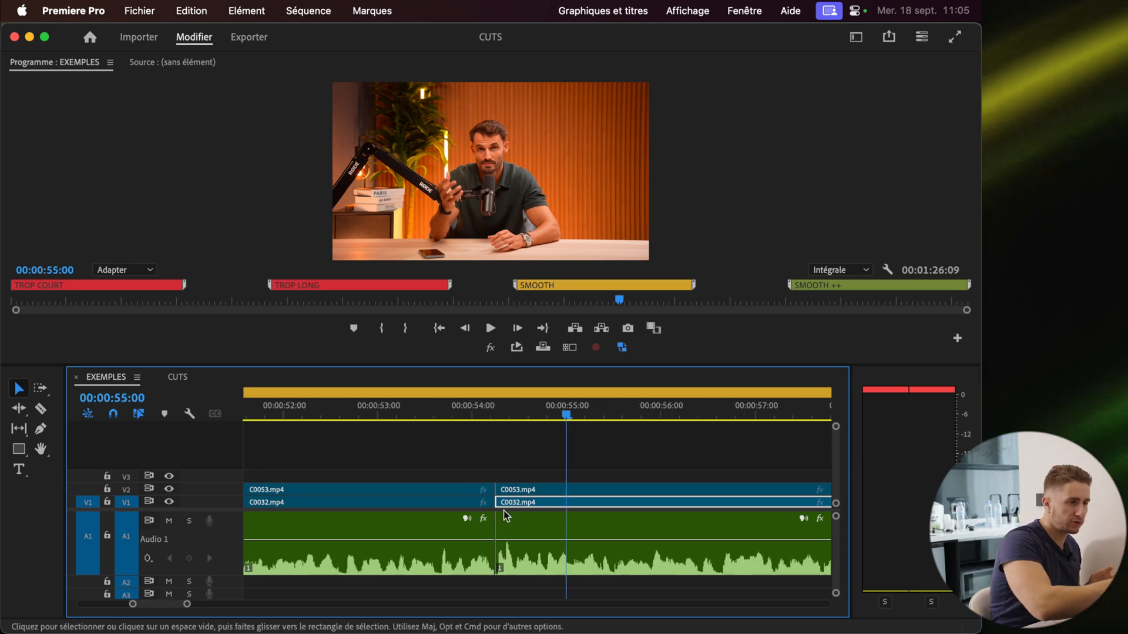
pyautogui.scroll(-5, 506, 515)
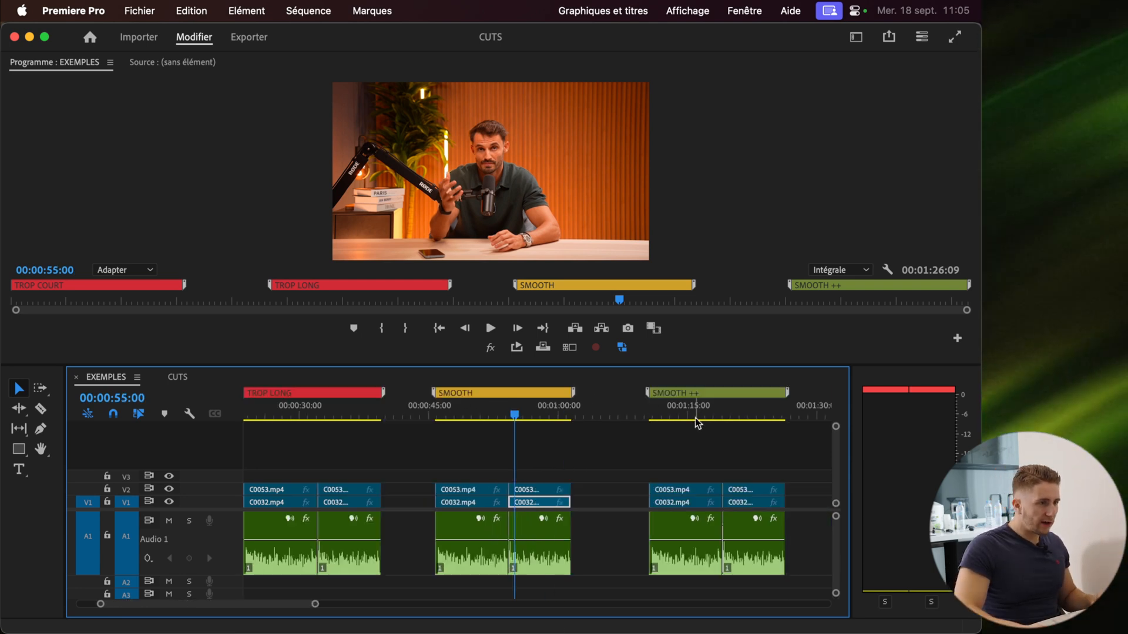
# Open the CUTS sequence and enlarge the Audio 1 track height to show the waveform
pyautogui.click(178, 377)
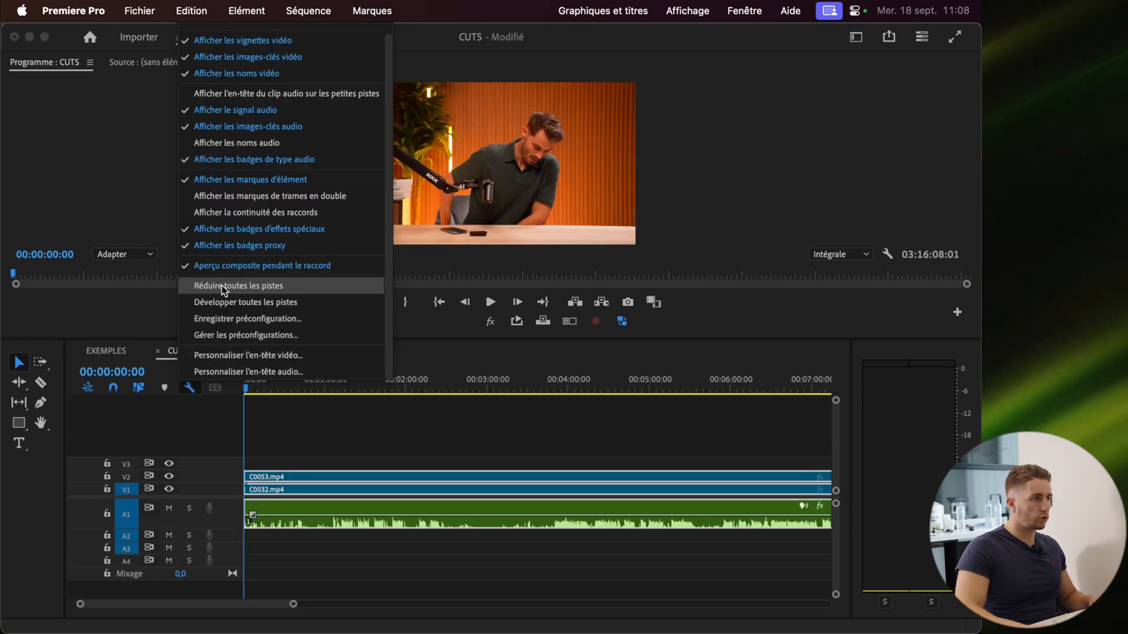
pyautogui.click(270, 283)
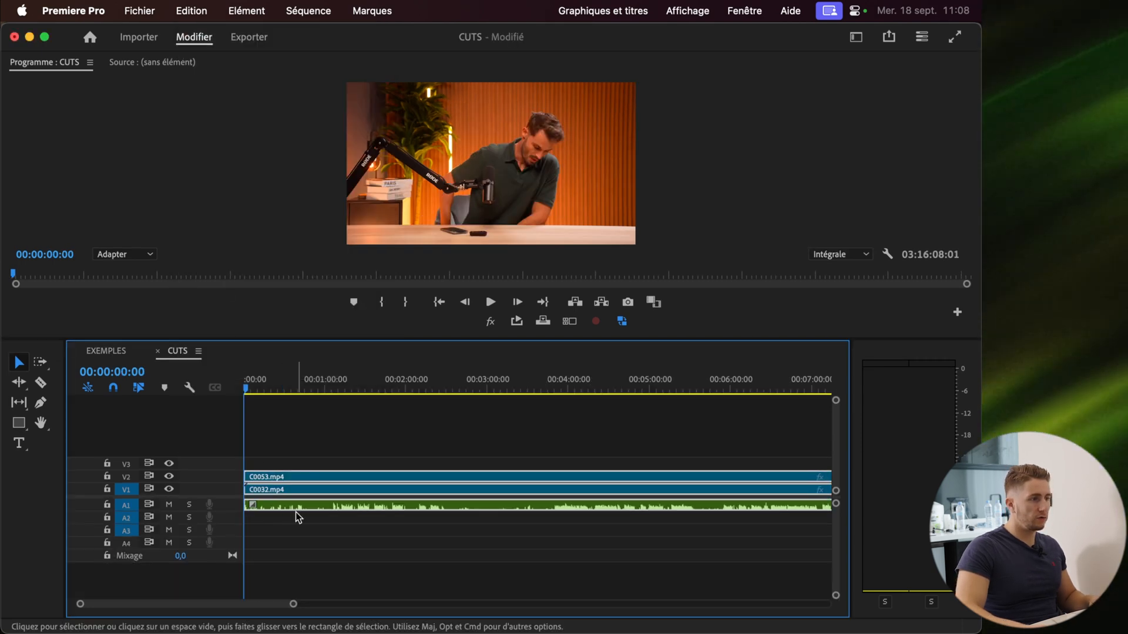
pyautogui.doubleClick(231, 510)
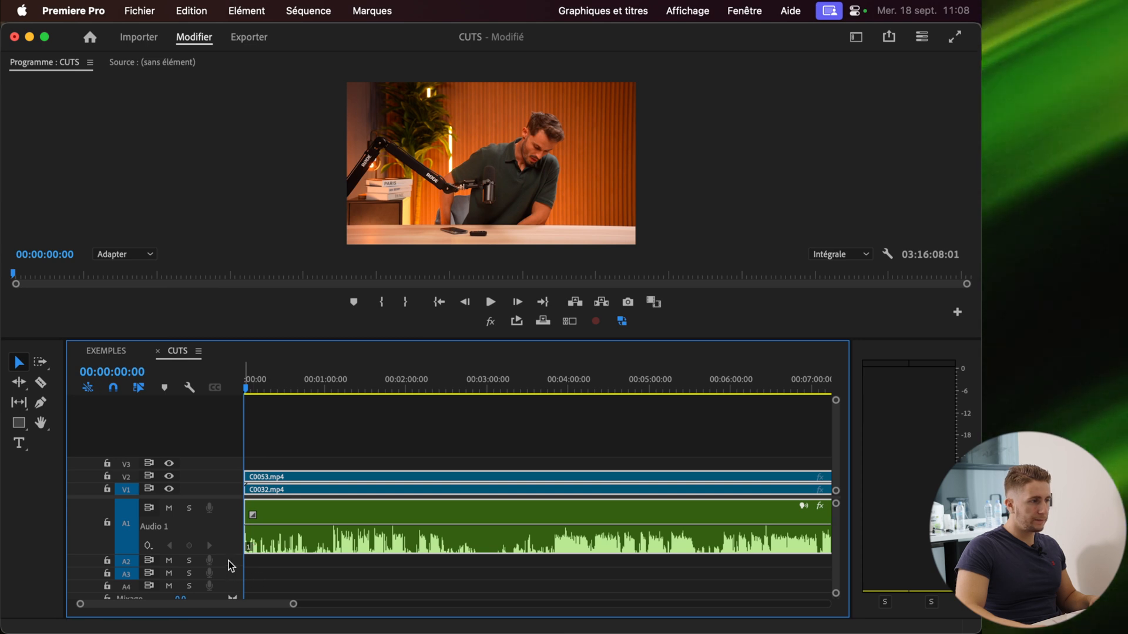
pyautogui.moveTo(230, 554); pyautogui.dragTo(231, 580)
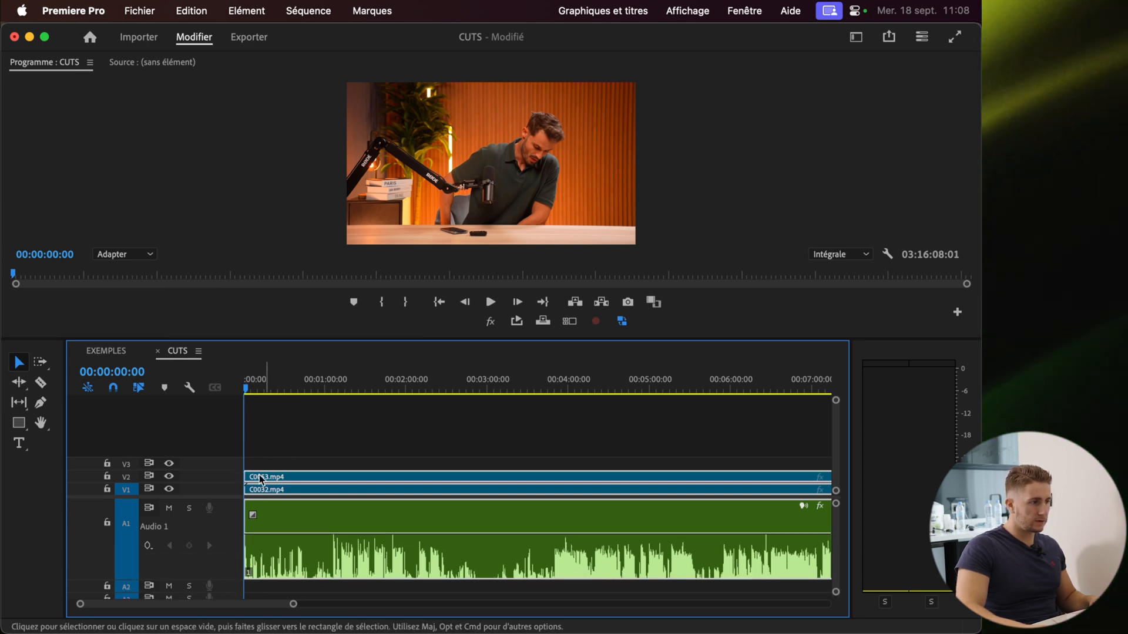
pyautogui.moveTo(226, 495); pyautogui.dragTo(227, 446)
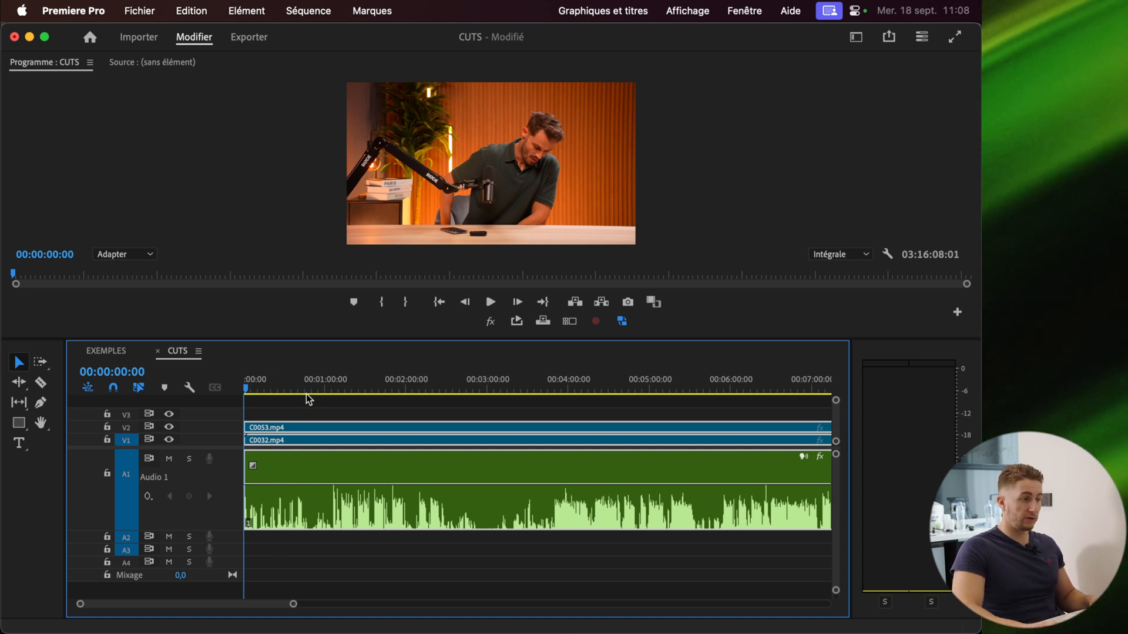
# Play the start of the CUTS sequence and park the playhead about 8 frames in
pyautogui.scroll(2, 247, 440)
pyautogui.moveTo(248, 389); pyautogui.dragTo(390, 397)
pyautogui.scroll(6, 389, 458)
pyautogui.press('space')
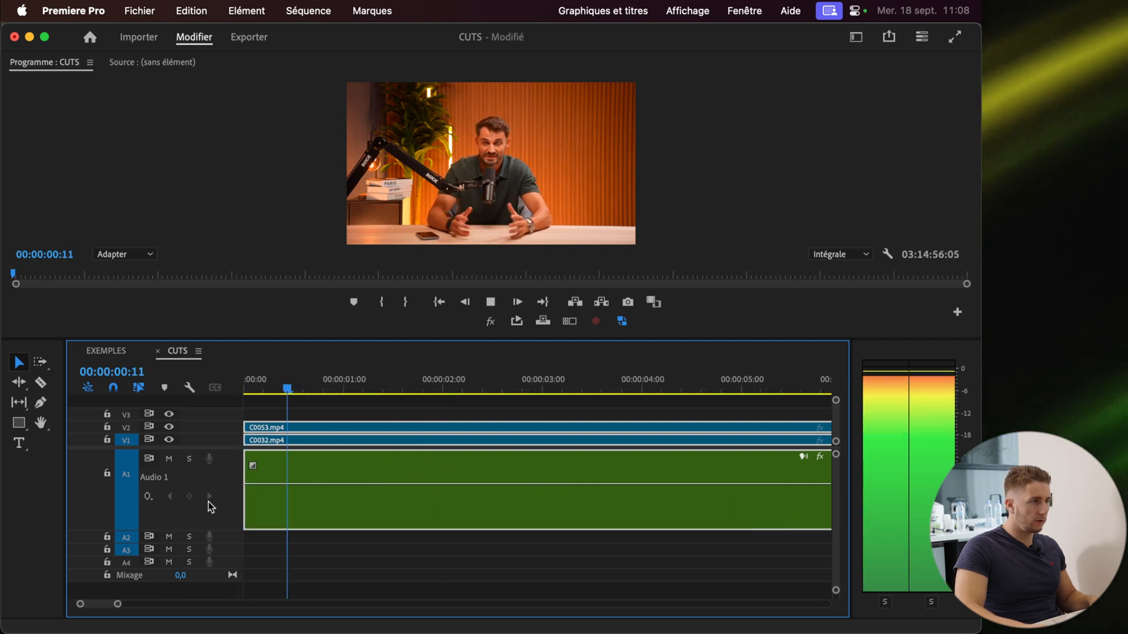
pyautogui.scroll(3, 211, 507)
pyautogui.press('space')
pyautogui.moveTo(306, 384); pyautogui.dragTo(290, 379)
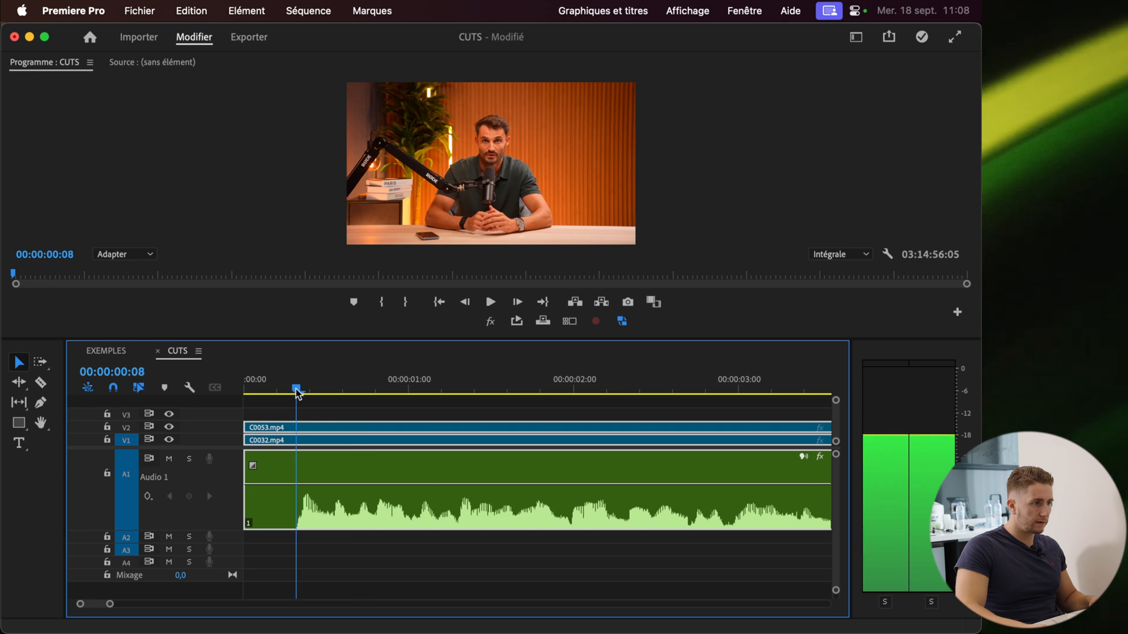
# Ripple-trim the clip start up to the playhead, removing the first 8 frames
pyautogui.press('q')
pyautogui.press('-')
pyautogui.press('-')
pyautogui.press('-')
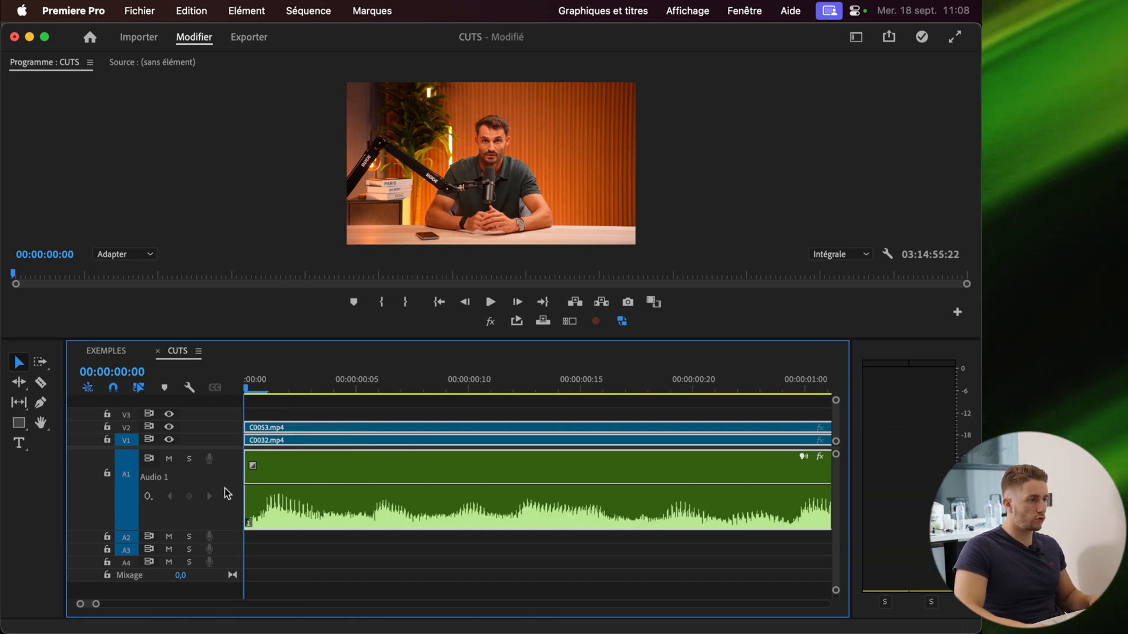
# Split all tracks at about 00:00:08:06, where the speaker pauses
pyautogui.scroll(2, 553, 511)
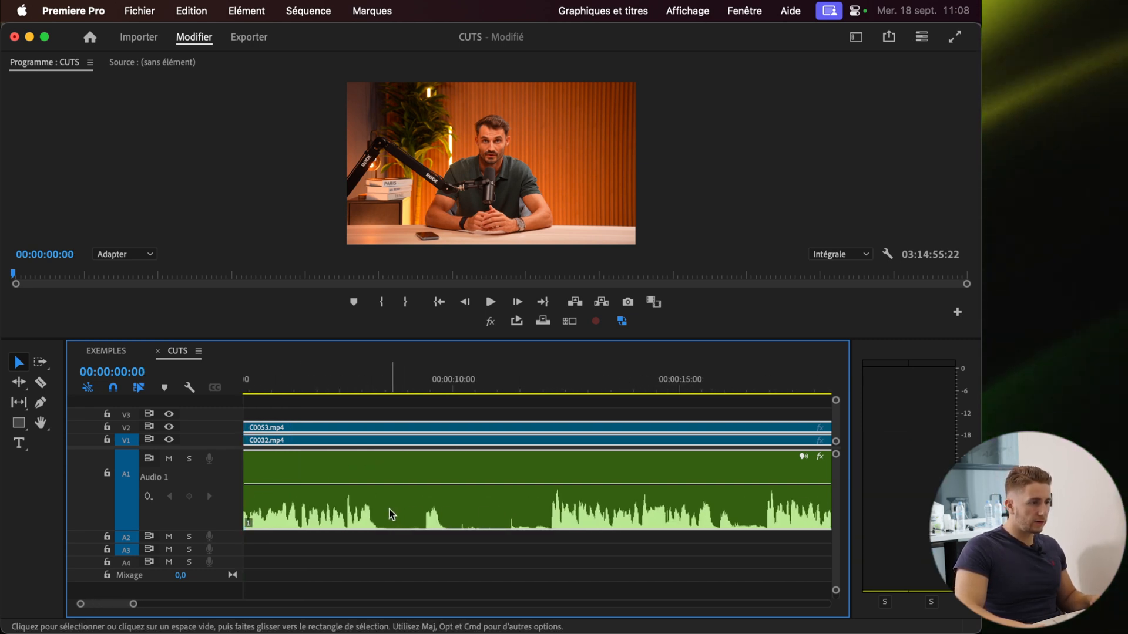
pyautogui.scroll(6, 370, 512)
pyautogui.moveTo(332, 387); pyautogui.dragTo(364, 393)
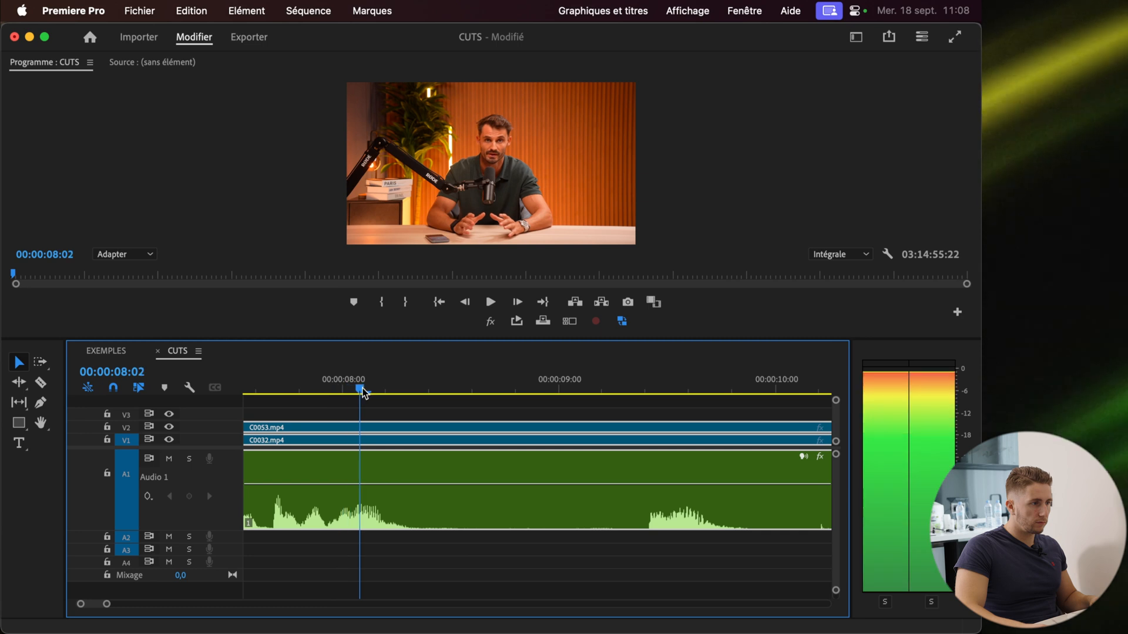
pyautogui.moveTo(397, 395); pyautogui.dragTo(406, 396)
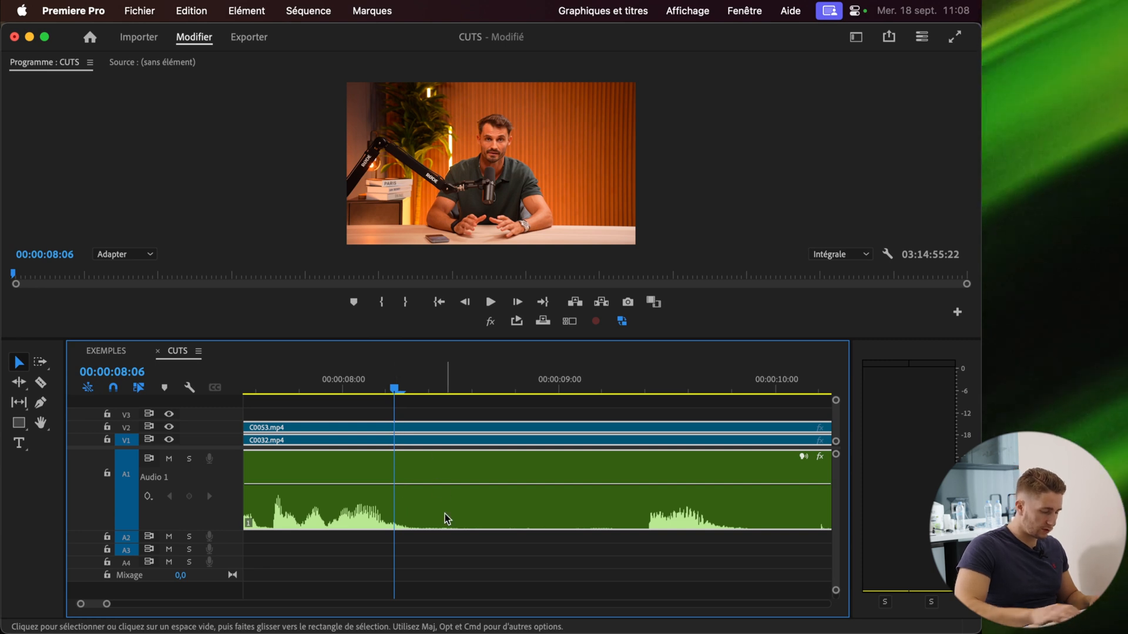
pyautogui.press('super+k')
# Ripple-trim the pause from the new cut up to about 00:00:12:04
pyautogui.scroll(-2, 447, 520)
pyautogui.scroll(-3, 447, 527)
pyautogui.moveTo(560, 388); pyautogui.dragTo(585, 404)
pyautogui.click(584, 453)
pyautogui.scroll(5, 584, 453)
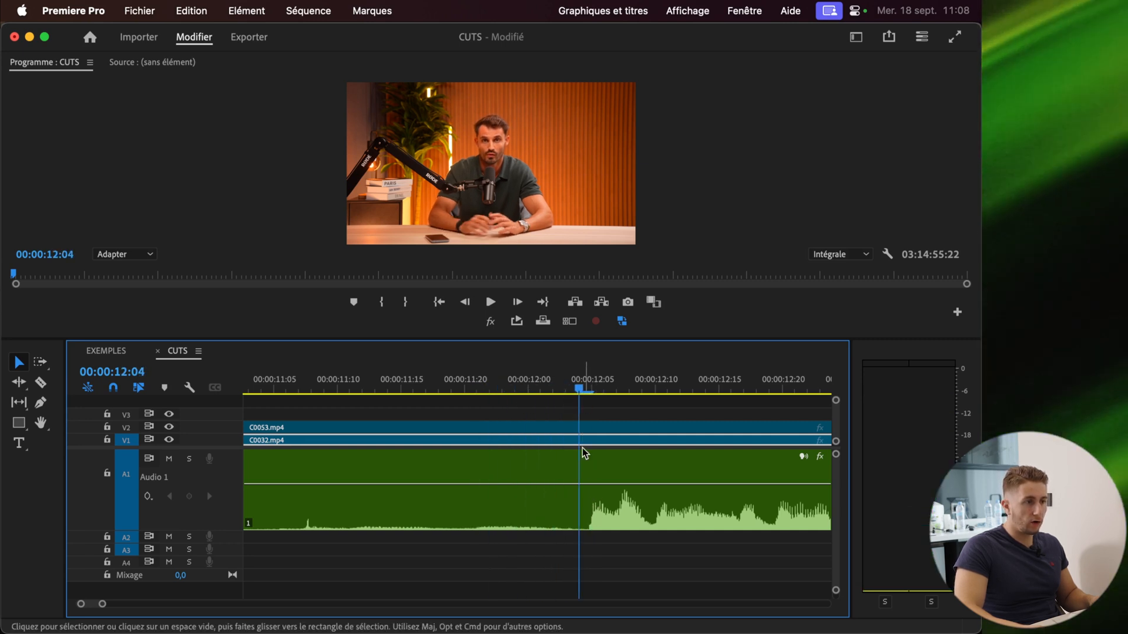
pyautogui.press('q')
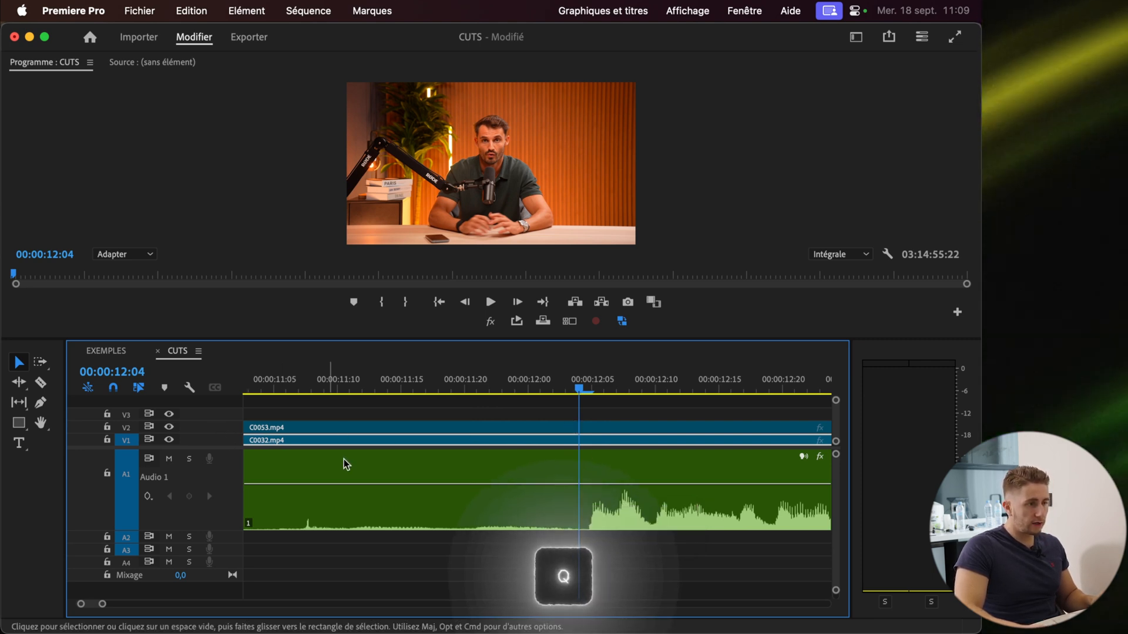
pyautogui.press('q')
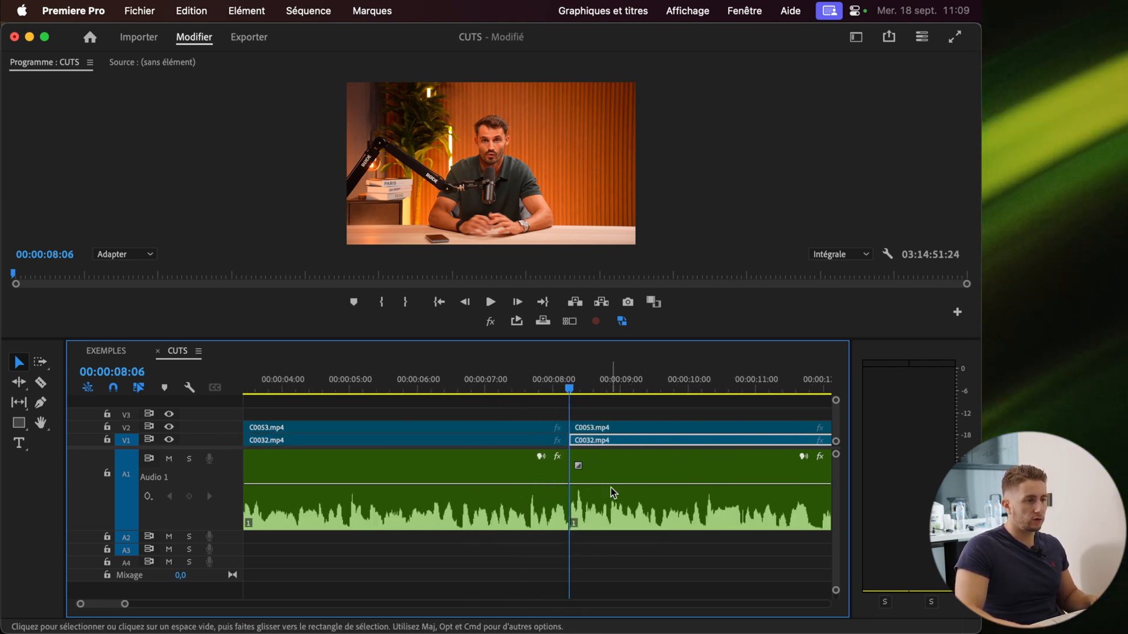
# Play back the new cut from about 7 seconds to check its timing
pyautogui.click(478, 386)
pyautogui.press('space')
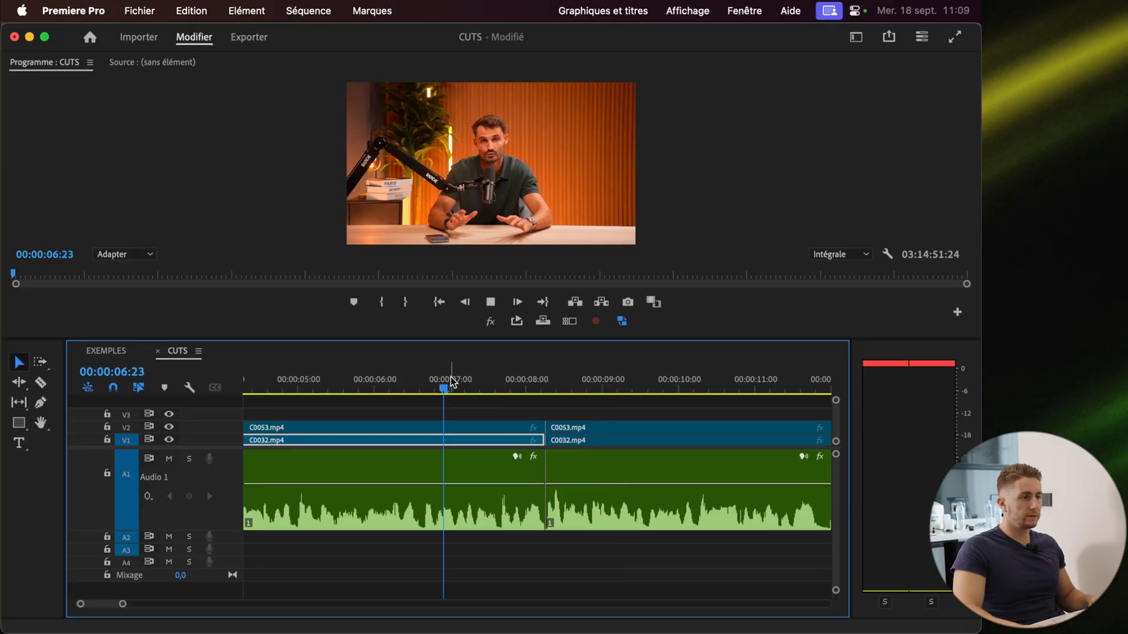
pyautogui.press('space')
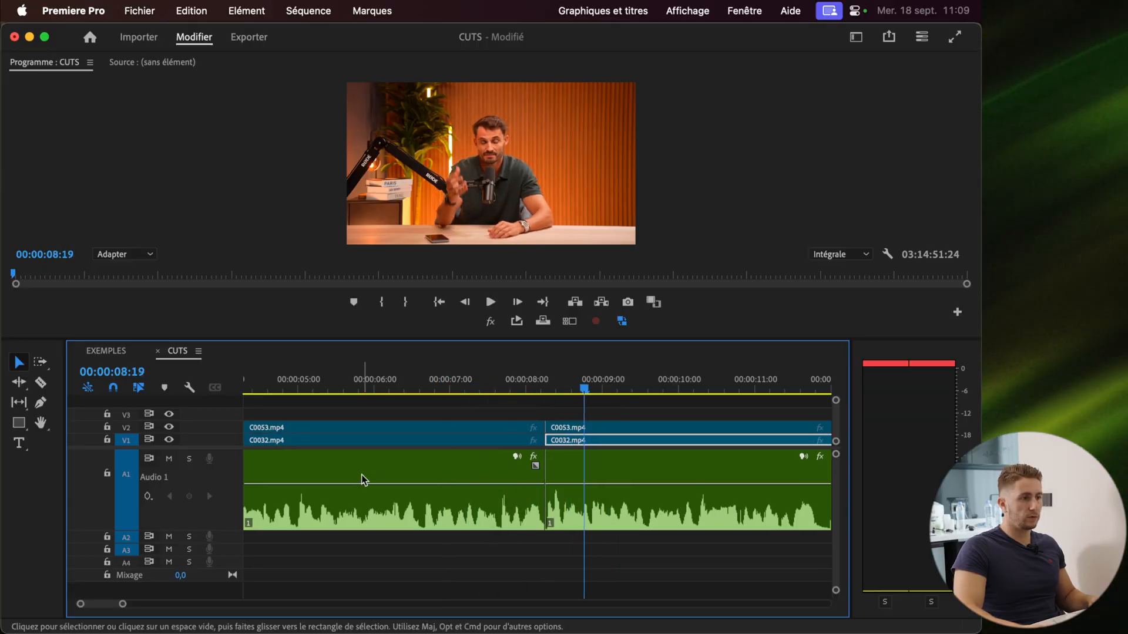
pyautogui.press('-')
pyautogui.press('=')
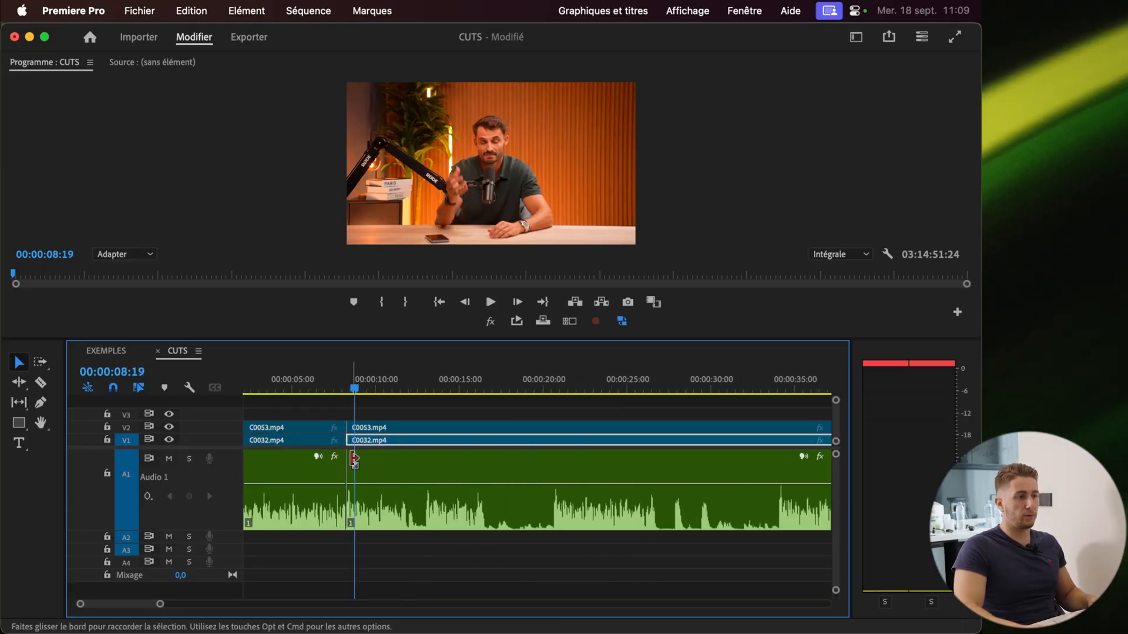
pyautogui.scroll(5, 355, 461)
pyautogui.scroll(-3, 370, 475)
pyautogui.scroll(1, 497, 482)
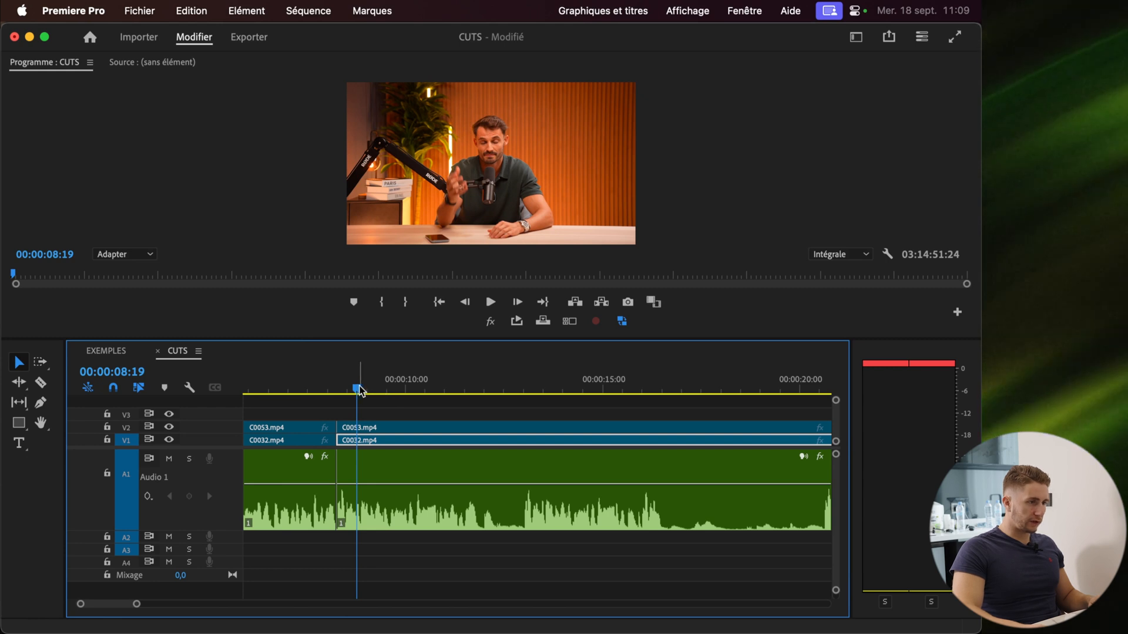
# Ripple-trim further, removing the section from the cut up to about 00:00:13:00
pyautogui.click(444, 389)
pyautogui.press('space')
pyautogui.press('=')
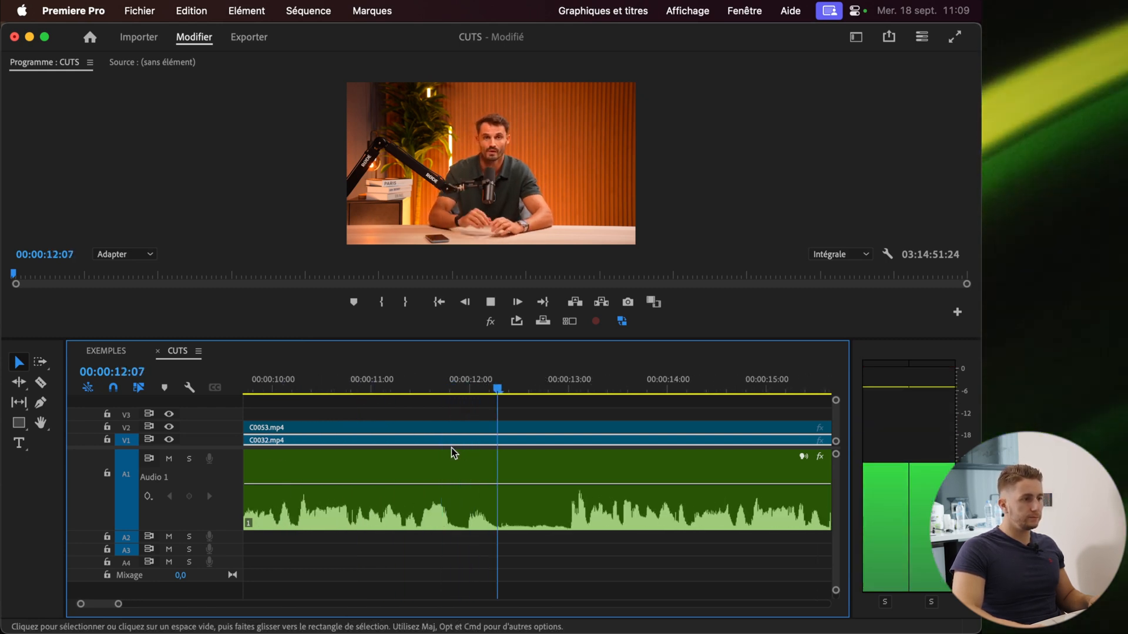
pyautogui.press('space')
pyautogui.press('=')
pyautogui.press('=')
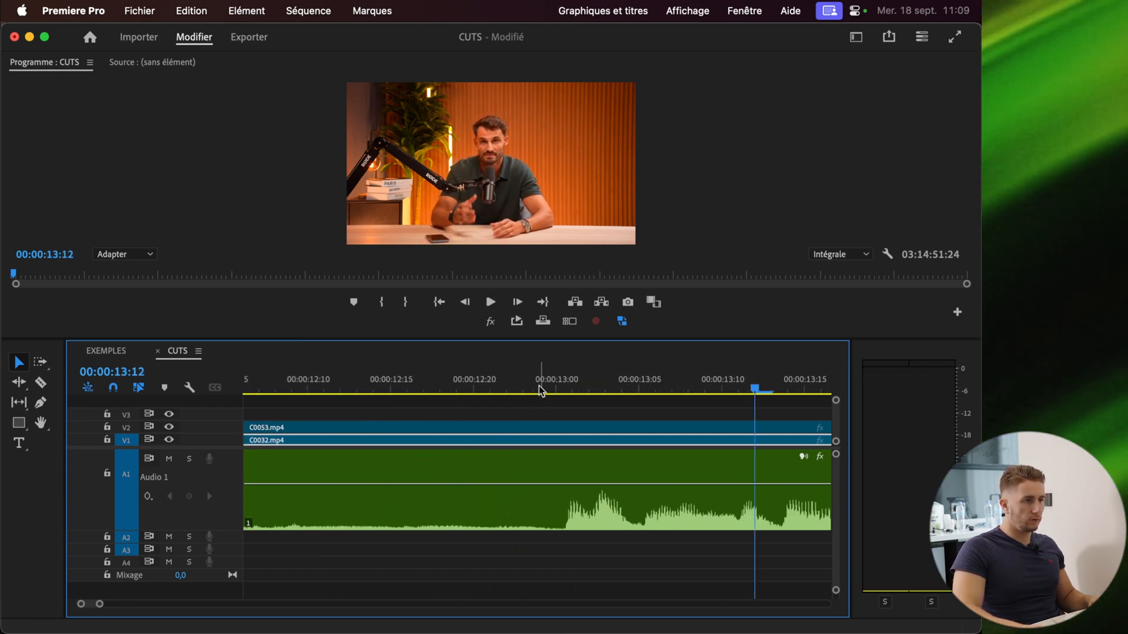
pyautogui.click(557, 390)
pyautogui.press('q')
# Play back the tightened cut around 8 seconds
pyautogui.press('space')
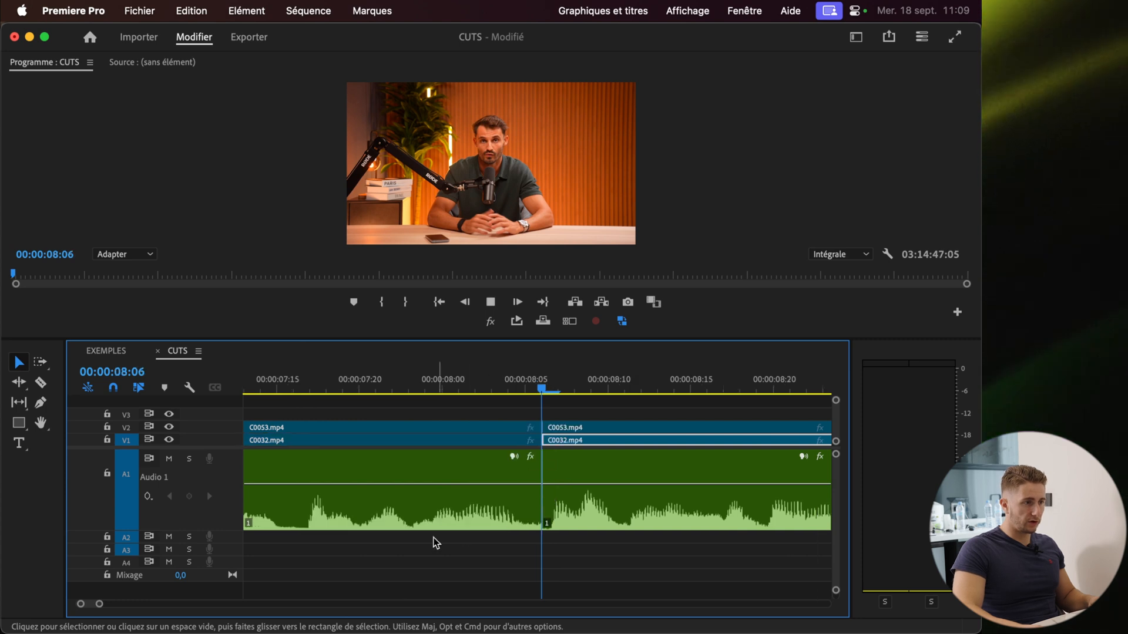
pyautogui.scroll(-8, 411, 537)
pyautogui.press('space')
pyautogui.scroll(-1, 596, 474)
pyautogui.scroll(3, 630, 485)
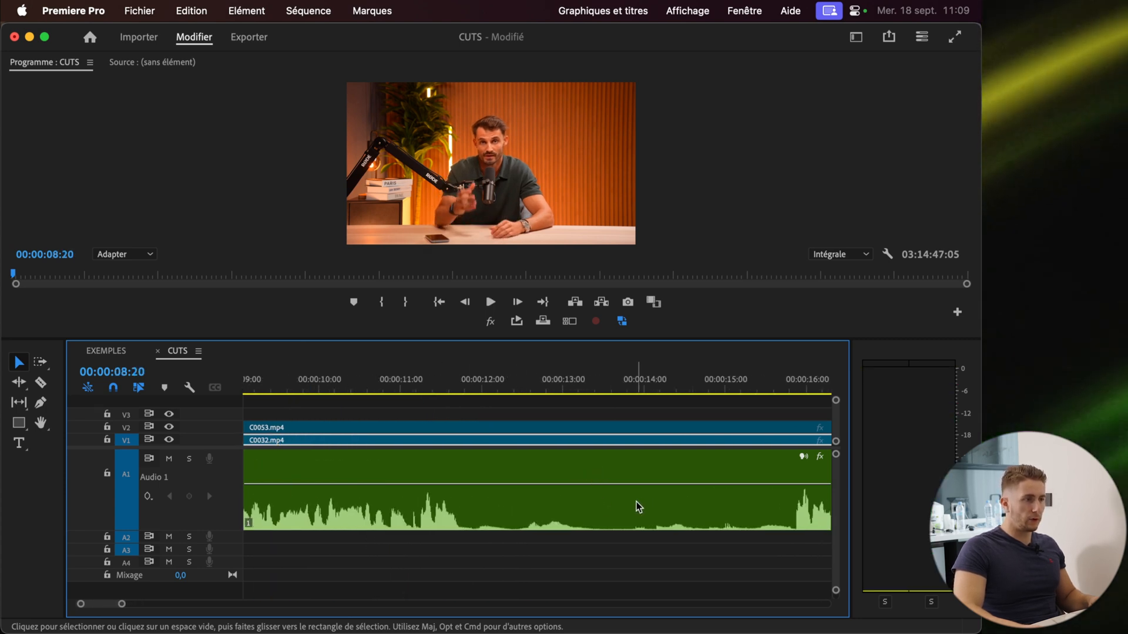
# Split and ripple-trim the next pauses in the talk between about 10 and 16 seconds
pyautogui.moveTo(421, 378); pyautogui.dragTo(461, 386)
pyautogui.press('super+k')
pyautogui.moveTo(461, 386); pyautogui.dragTo(799, 415)
pyautogui.press('q')
pyautogui.scroll(-3, 669, 459)
pyautogui.moveTo(611, 401); pyautogui.dragTo(689, 414)
pyautogui.press('q')
pyautogui.press('super+k')
pyautogui.press('q')
pyautogui.moveTo(517, 392); pyautogui.dragTo(389, 442)
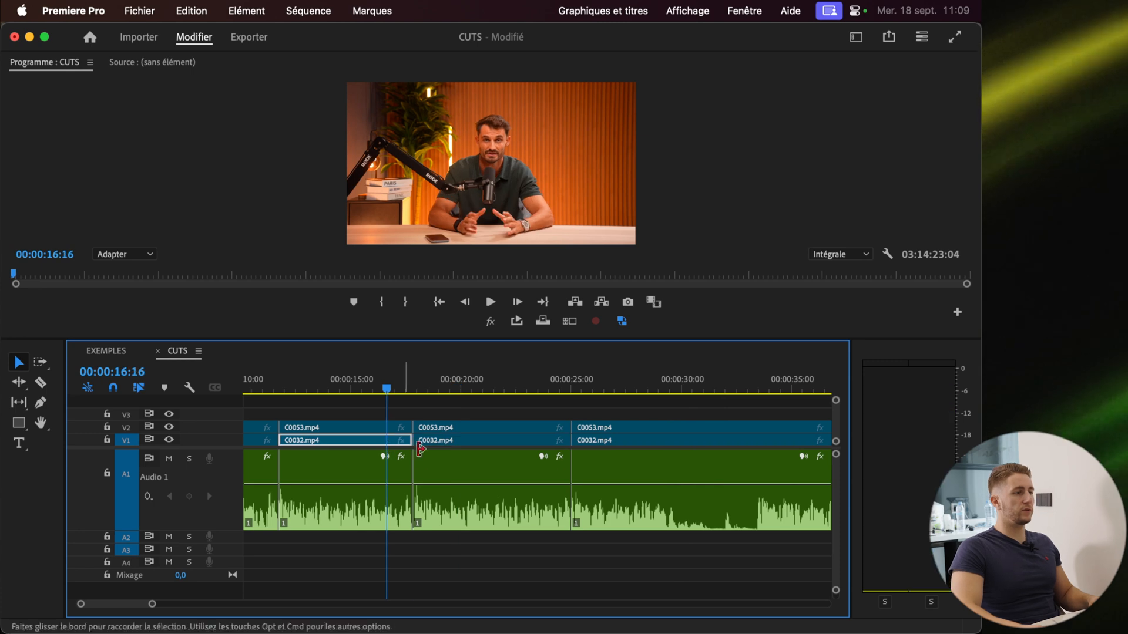
# Play back the tightened edit in the CUTS sequence
pyautogui.press('space')
pyautogui.scroll(5, 436, 503)
pyautogui.scroll(-4, 312, 506)
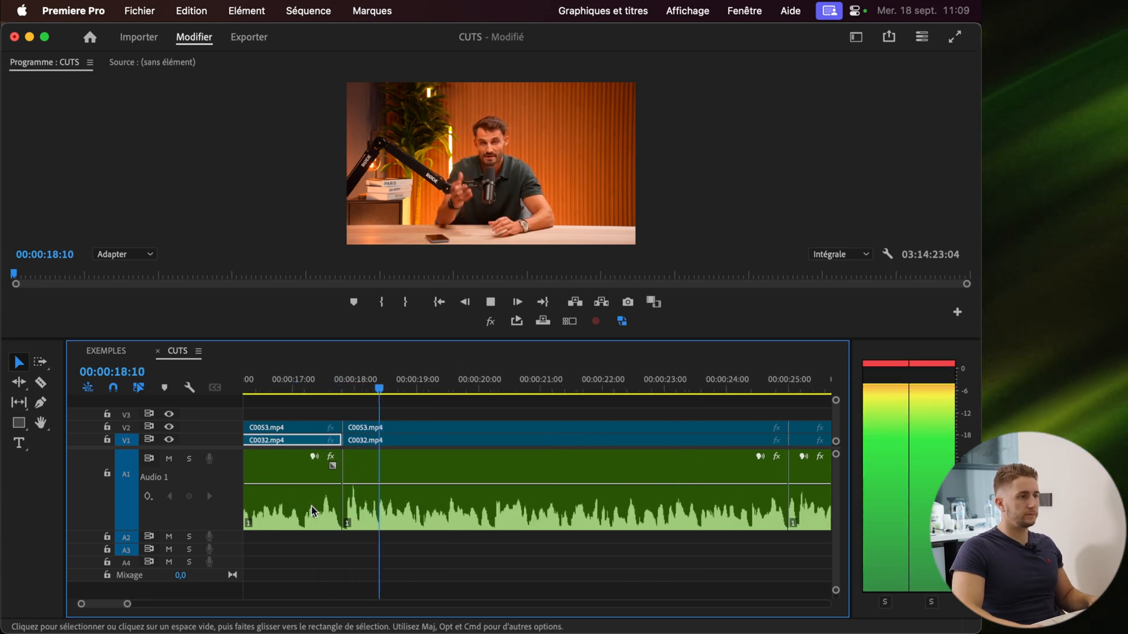
pyautogui.click(585, 390)
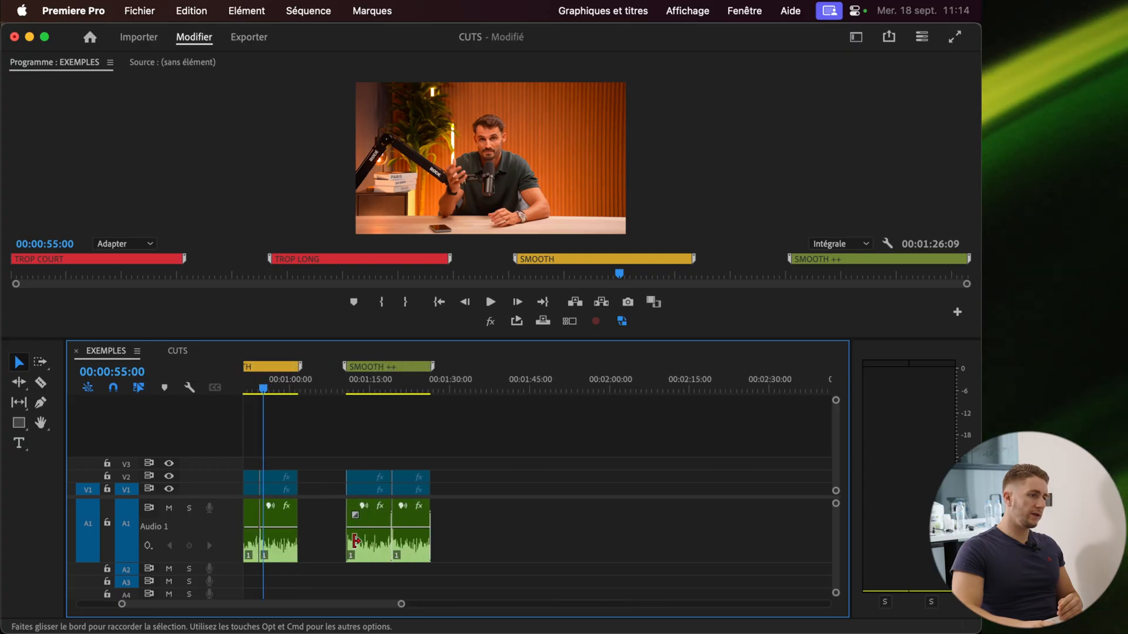
pyautogui.scroll(12, 382, 536)
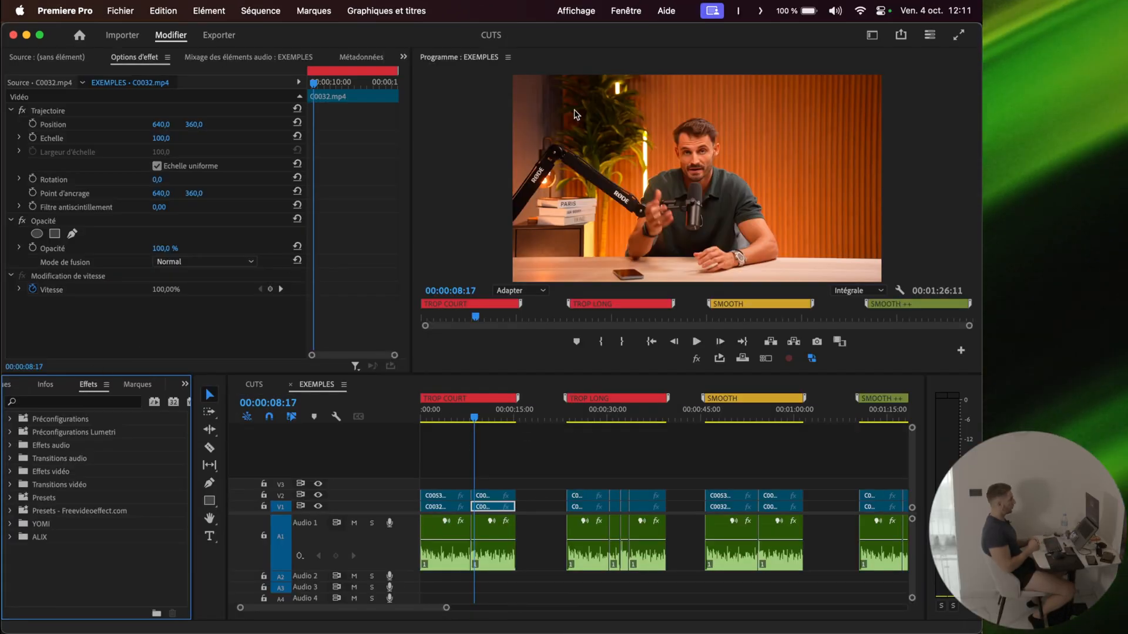
# Bring up the Effects panel from the window list
pyautogui.click(625, 13)
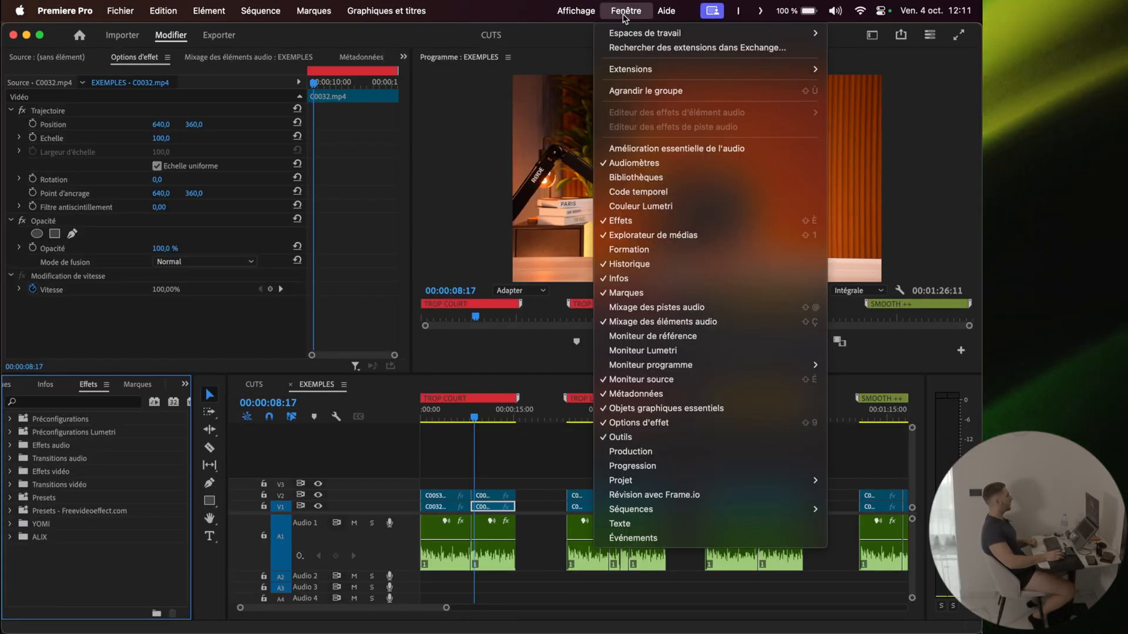
pyautogui.click(617, 221)
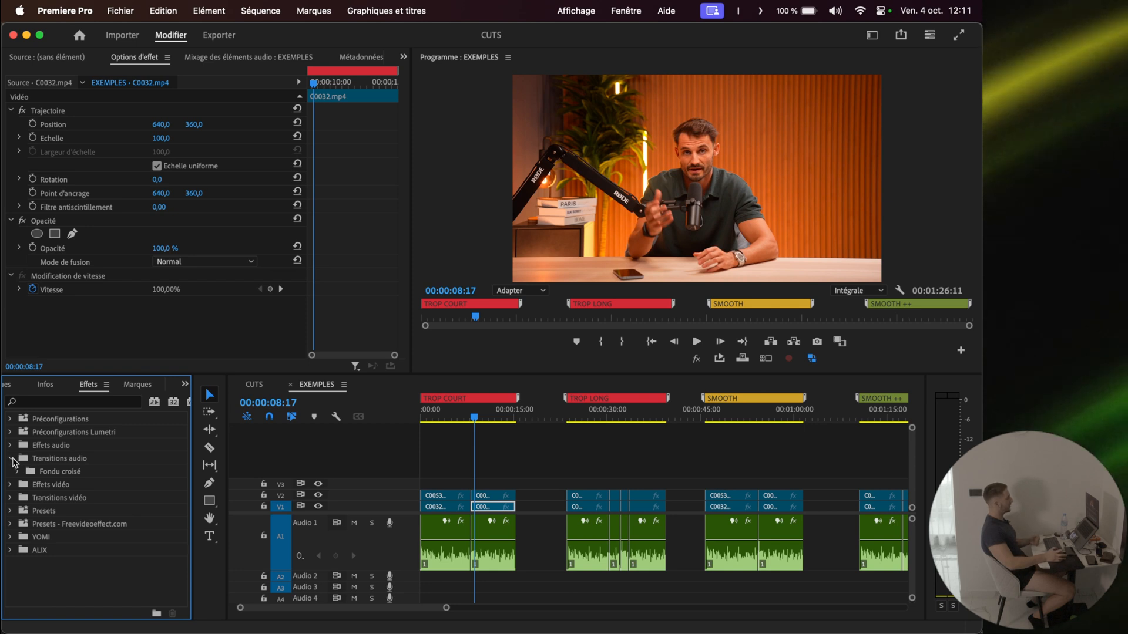
# Expand the Fondu croisé audio transitions and set Puissance constante as the default audio transition
pyautogui.click(18, 471)
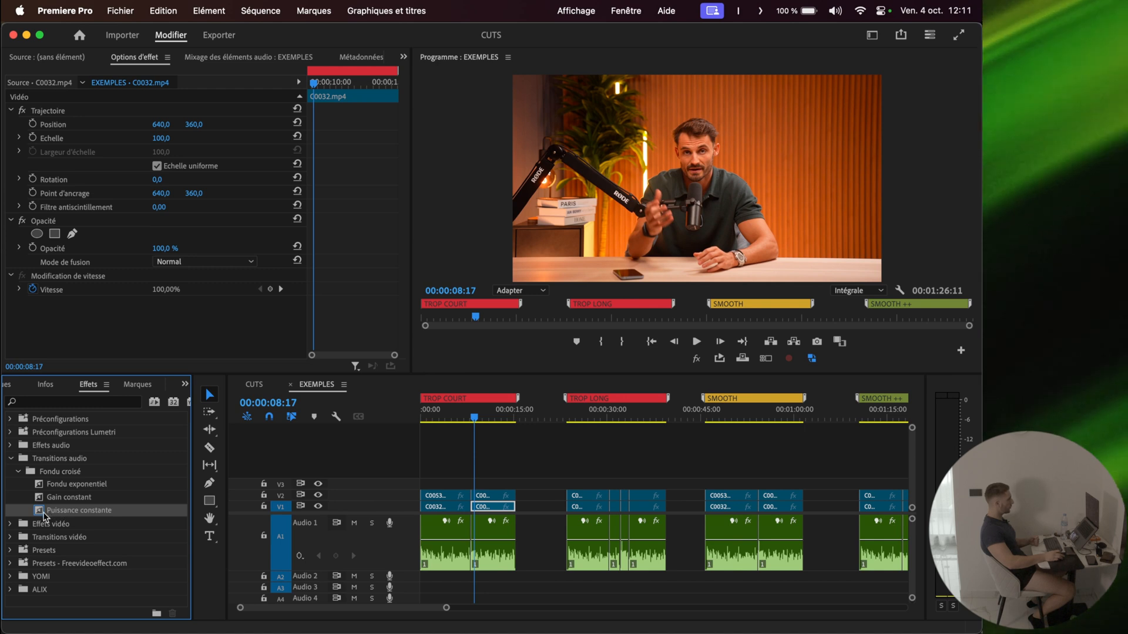
pyautogui.rightClick(74, 513)
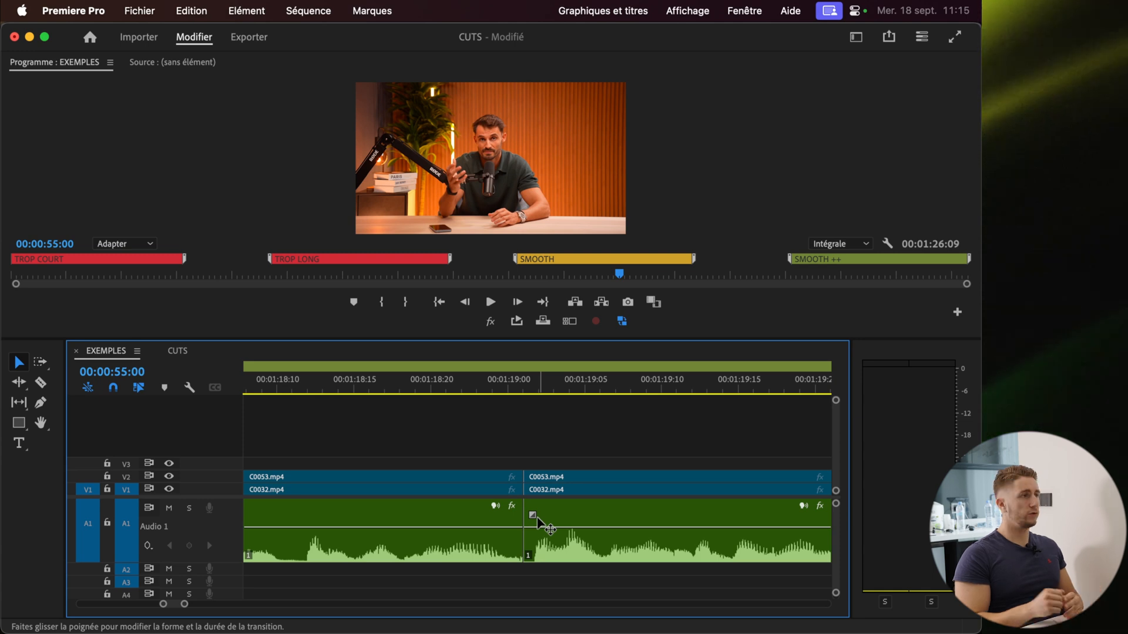
# Open the editing preferences and set the default audio transition duration to 0,01 seconds
pyautogui.click(73, 12)
pyautogui.moveTo(80, 63)
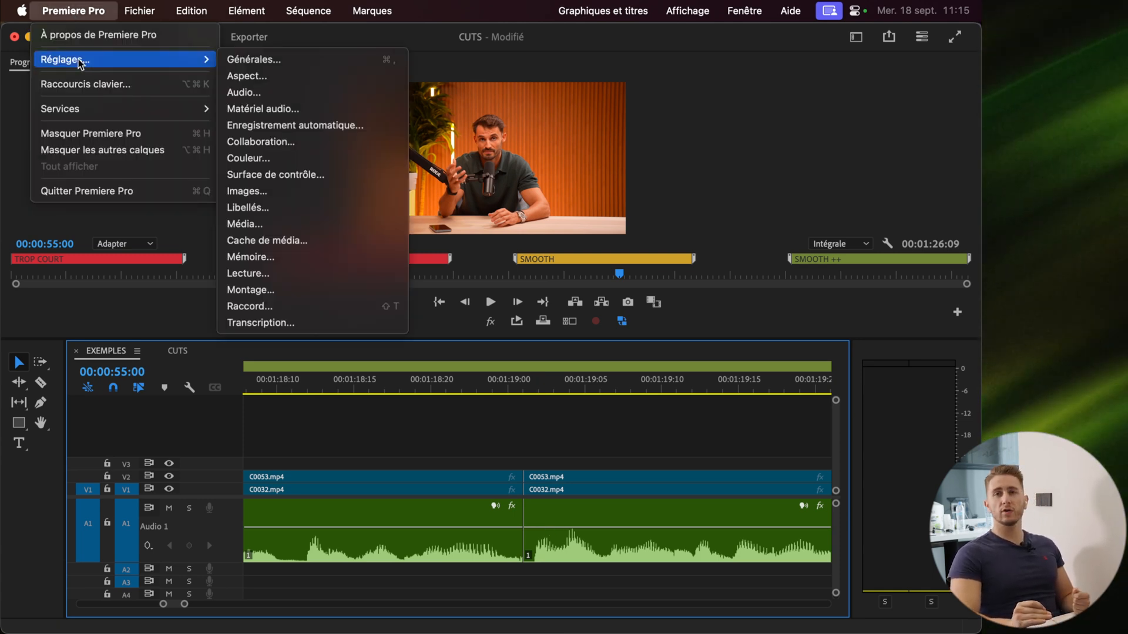
pyautogui.click(276, 290)
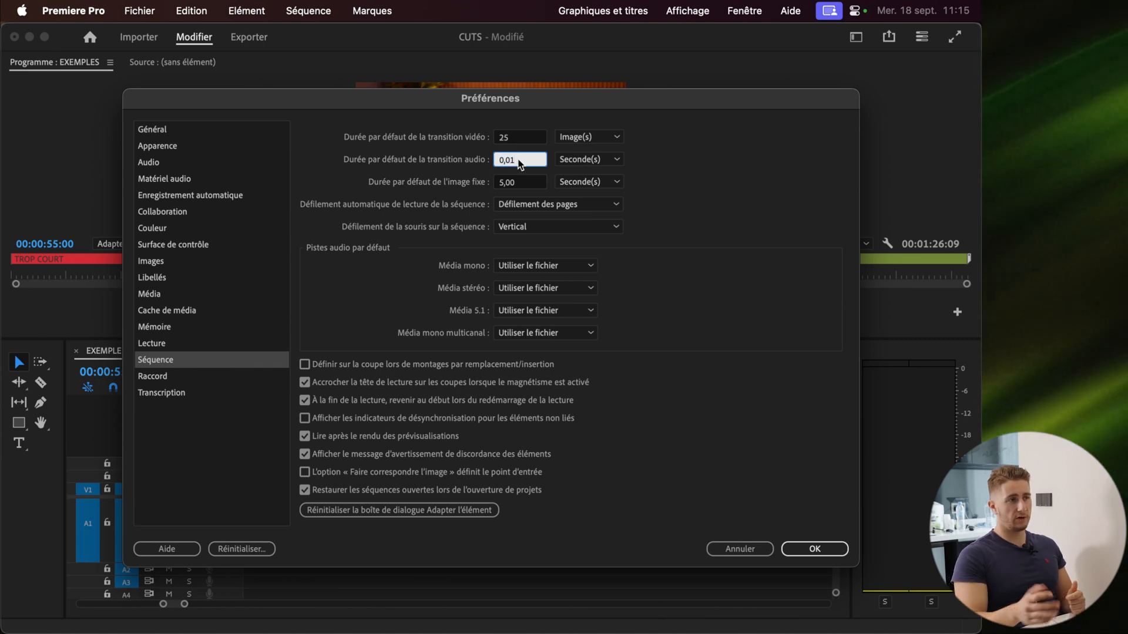
pyautogui.click(655, 167)
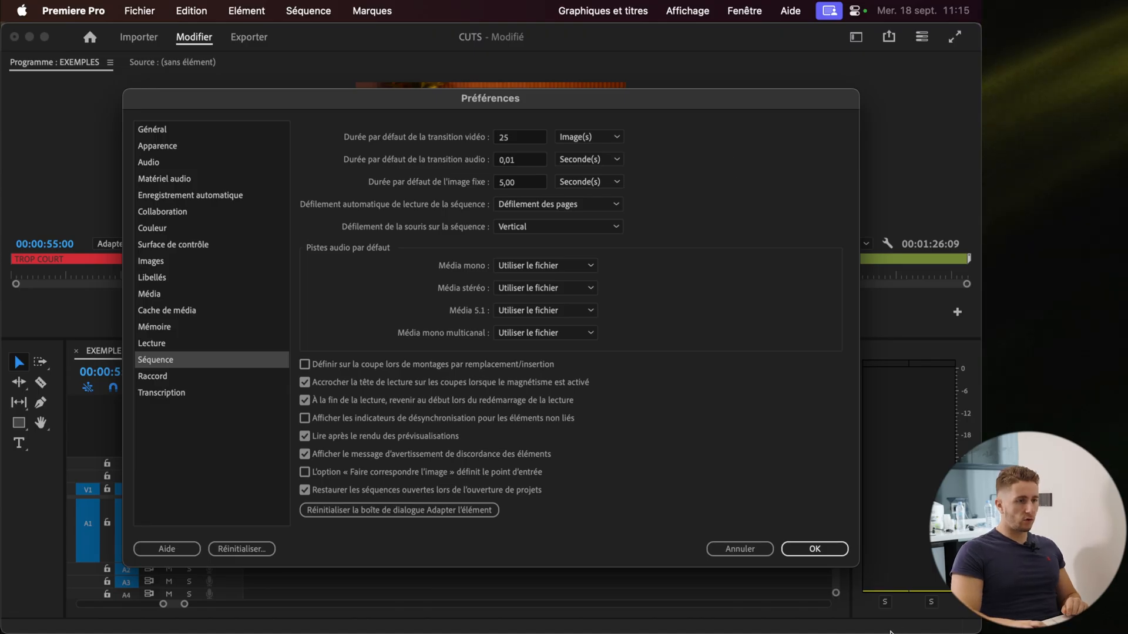
pyautogui.click(815, 548)
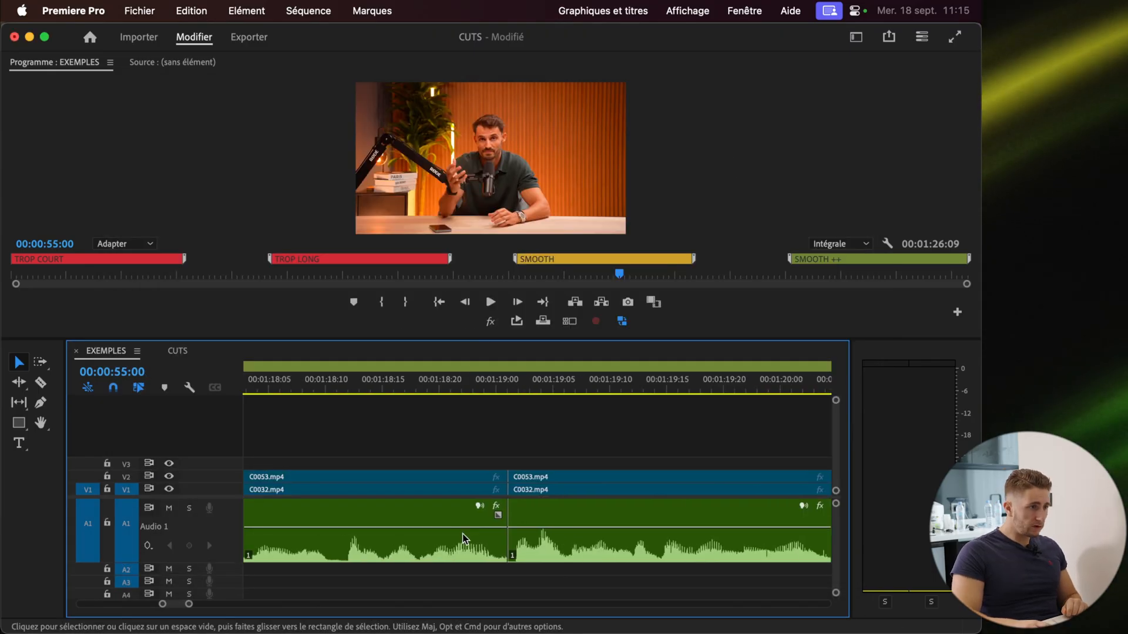
# Apply the default audio transition to the cut between the two clips in the EXEMPLES sequence
pyautogui.rightClick(519, 556)
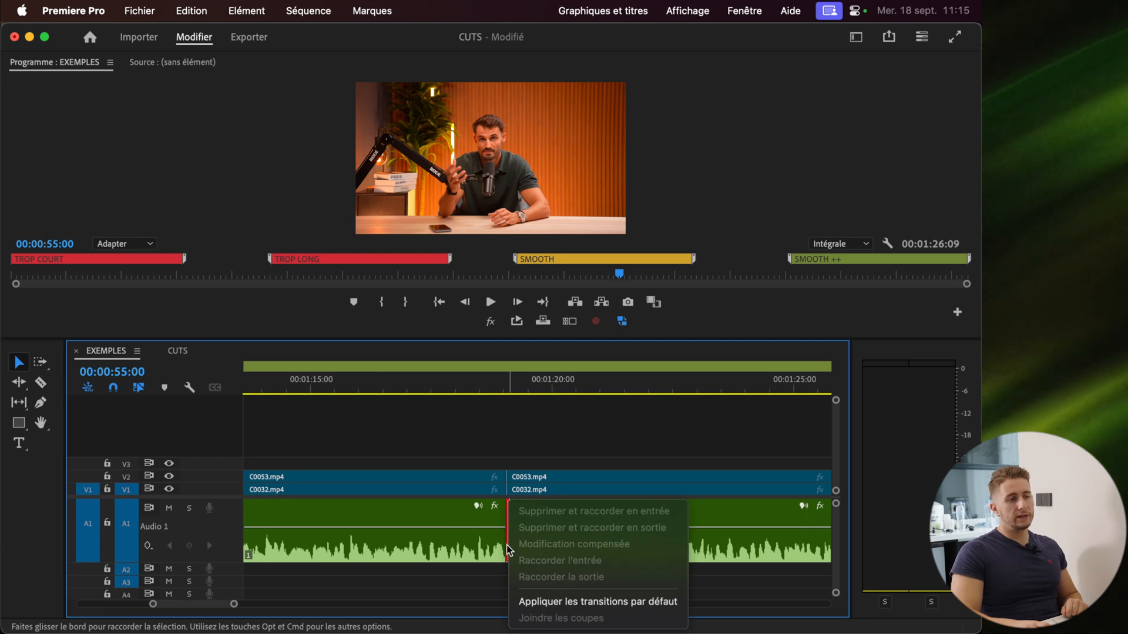
pyautogui.click(517, 601)
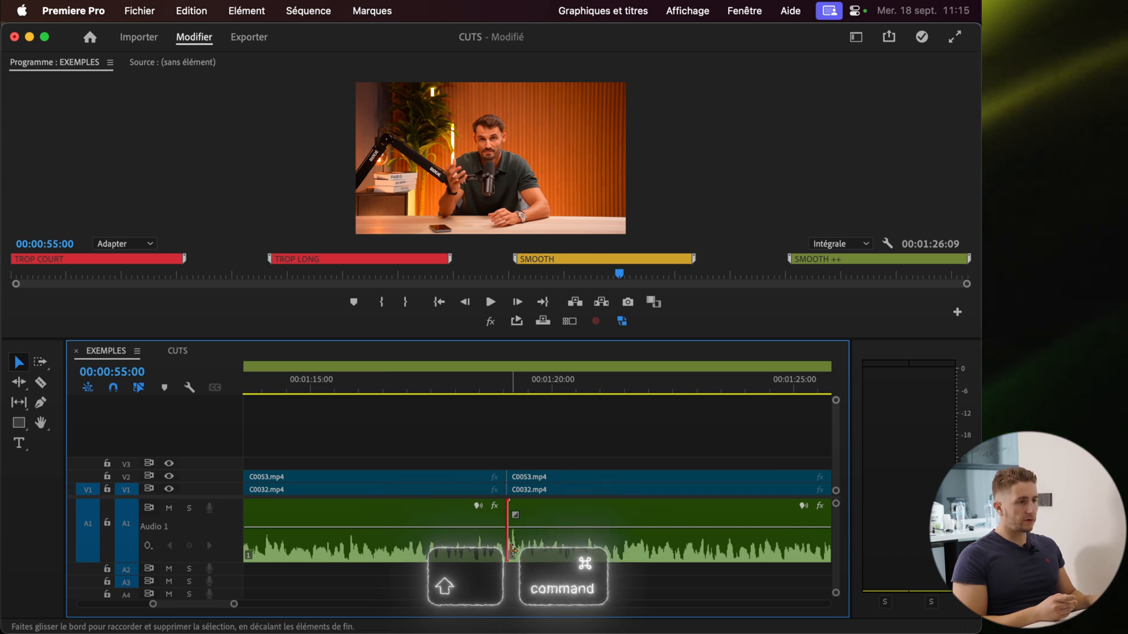
pyautogui.press('super+shift+d')
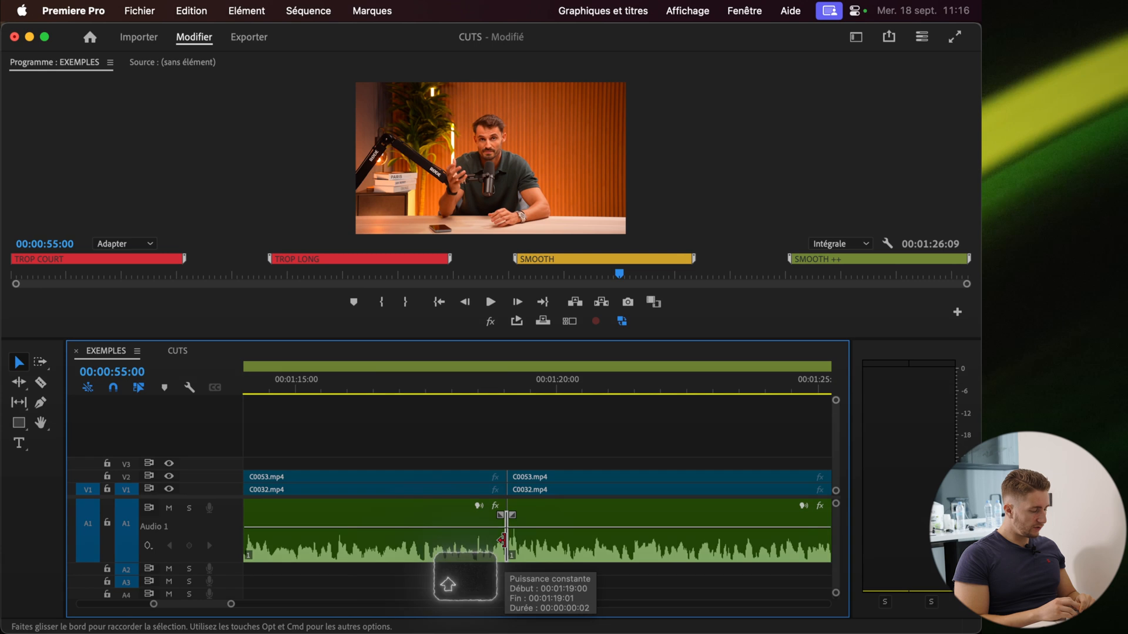
pyautogui.hotkey('ctrl', 'shift', 'd')
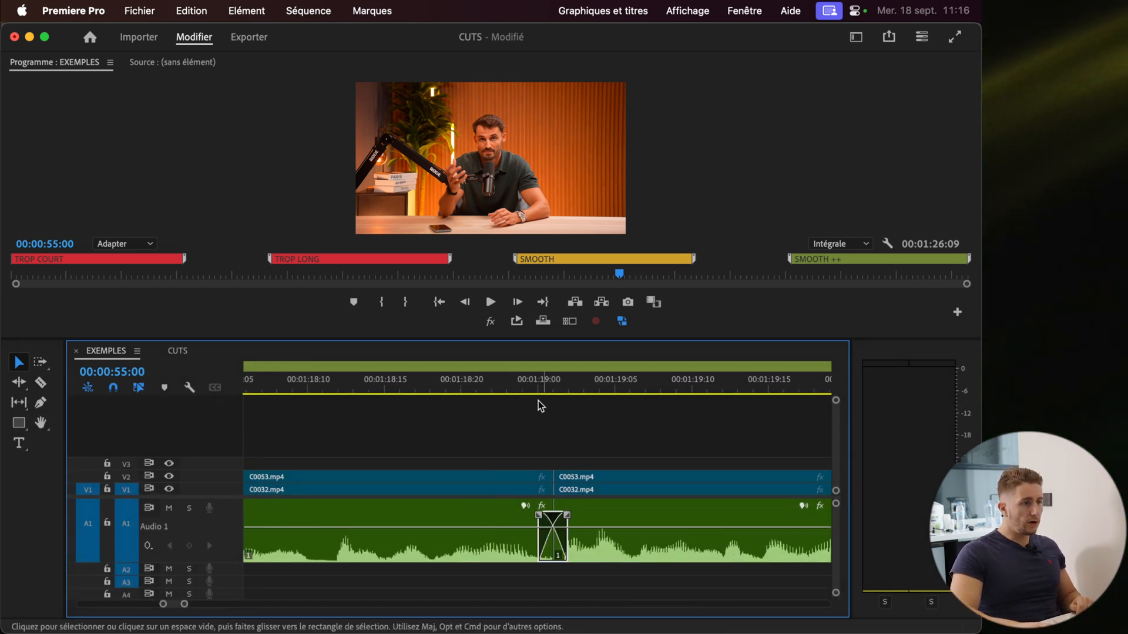
# Play back the crossfaded cut in the SMOOTH ++ example
pyautogui.scroll(-10, 552, 456)
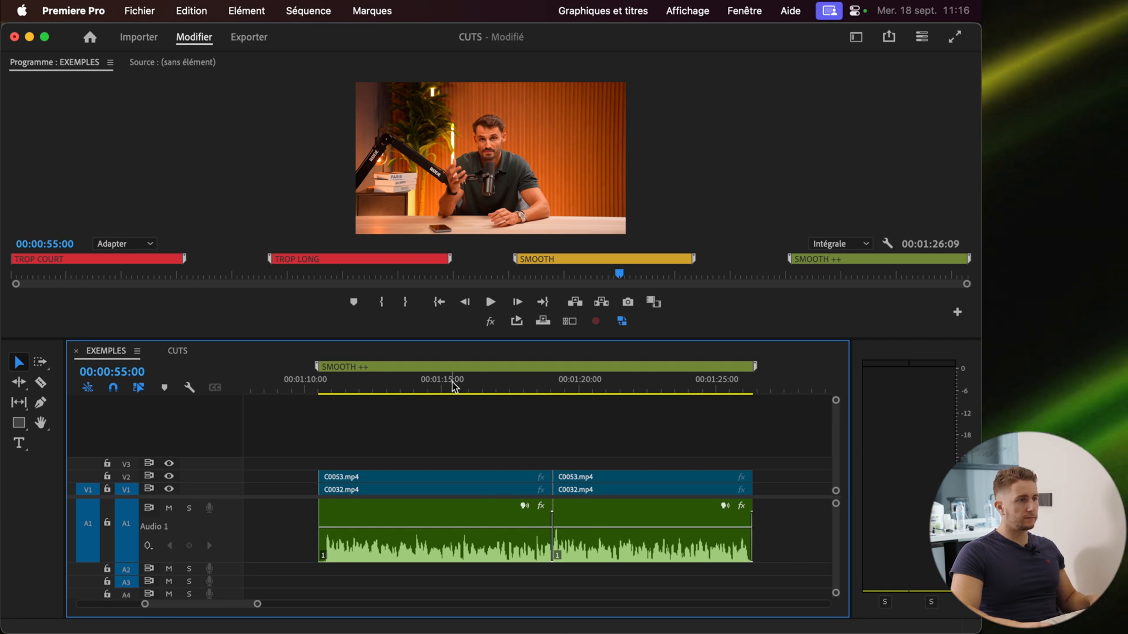
pyautogui.click(454, 386)
pyautogui.press('space')
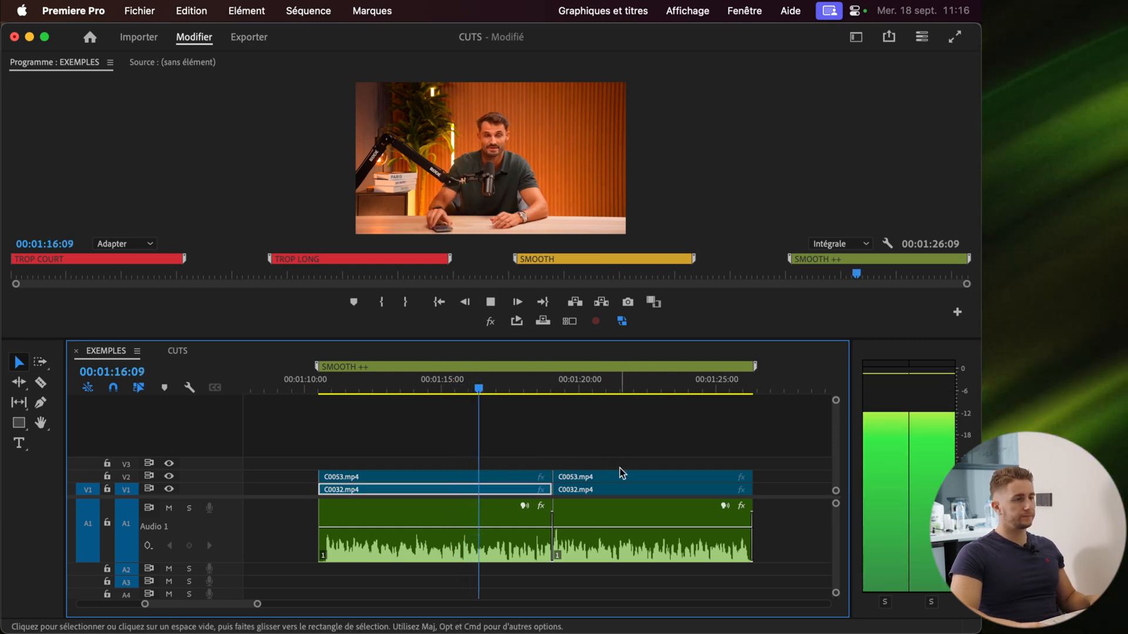
pyautogui.scroll(2, 620, 465)
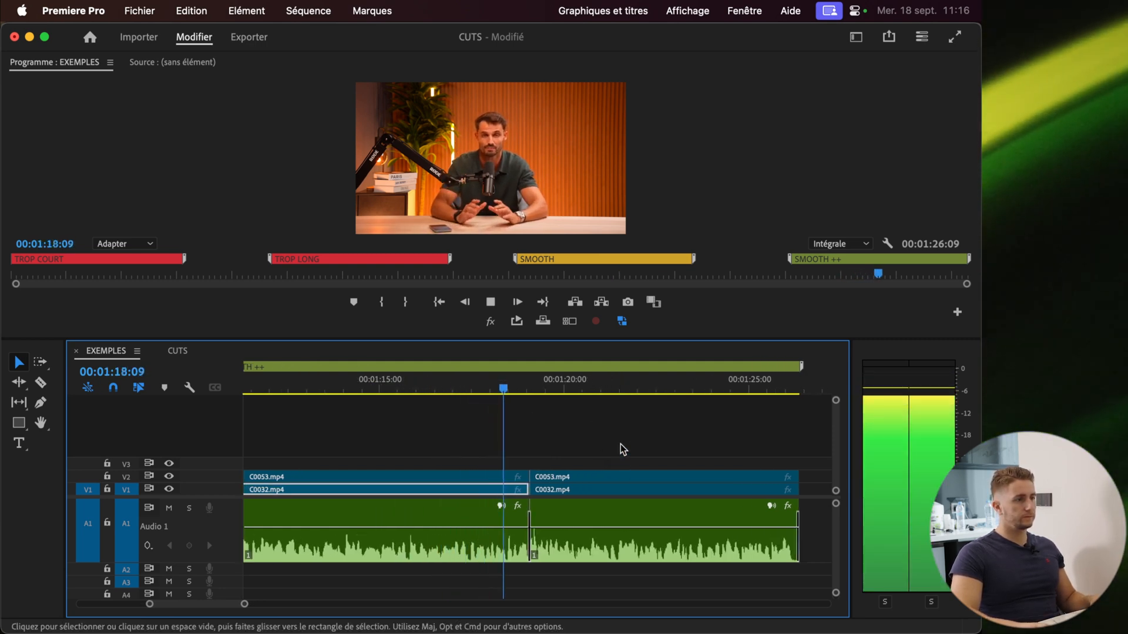
pyautogui.press('space')
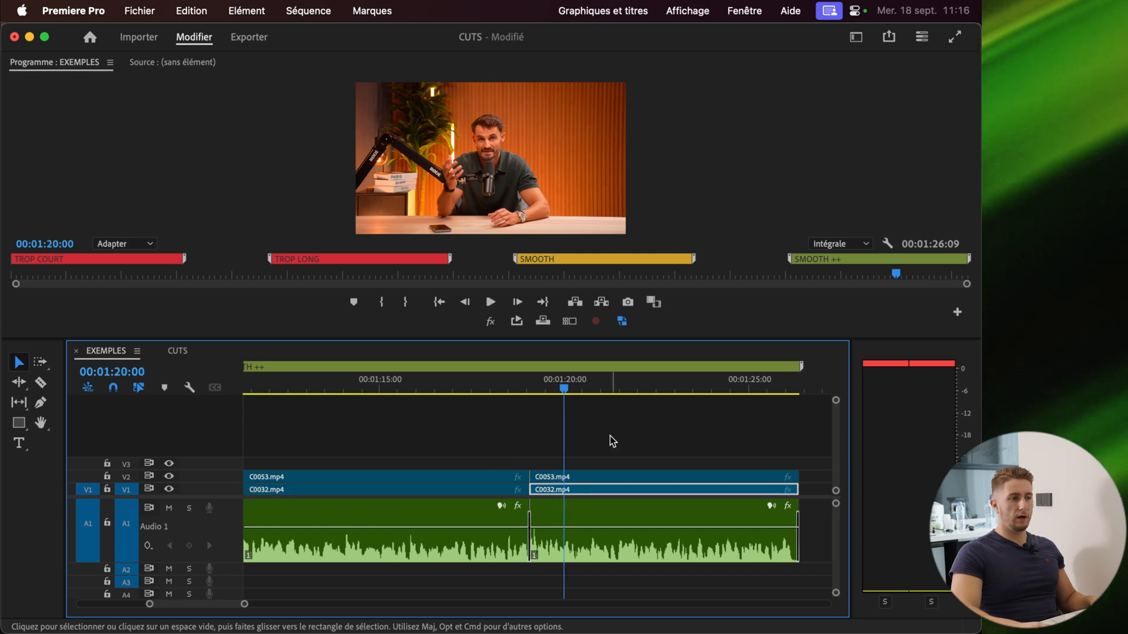
# Play back the cuts in the SMOOTH and SMOOTH ++ examples for comparison
pyautogui.scroll(-3, 596, 450)
pyautogui.scroll(-2, 593, 459)
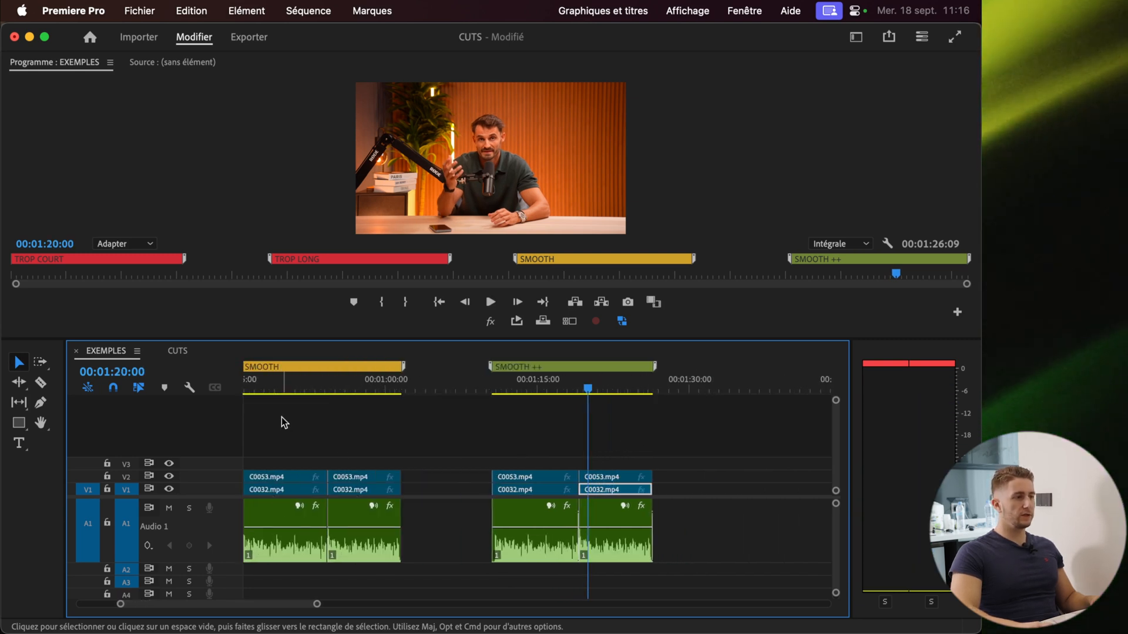
pyautogui.click(318, 389)
pyautogui.press('space')
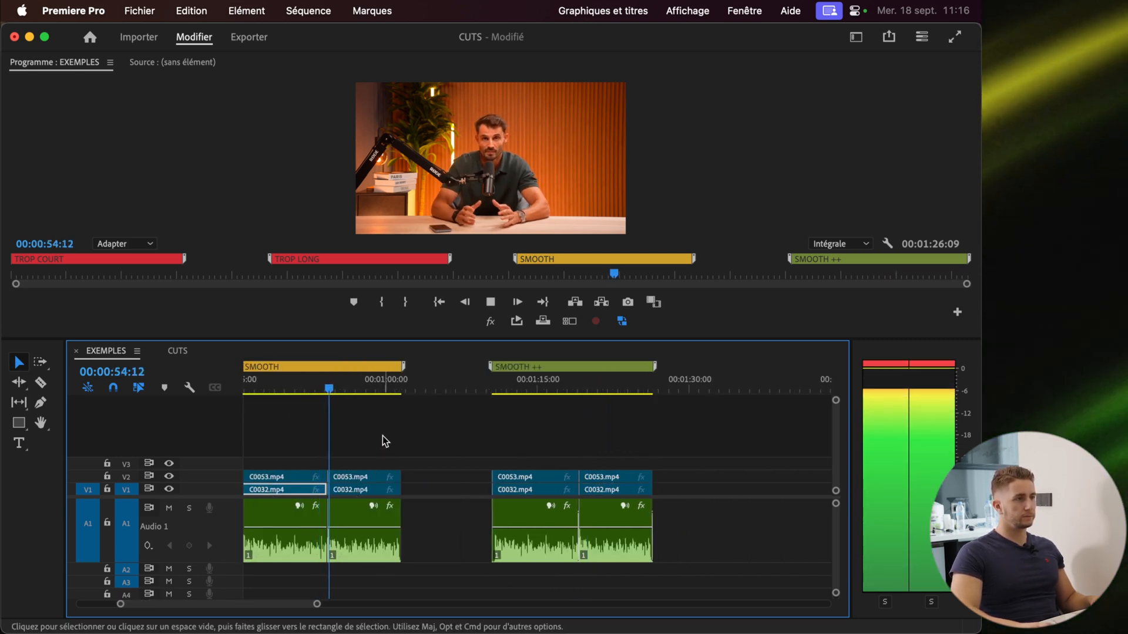
pyautogui.click(565, 389)
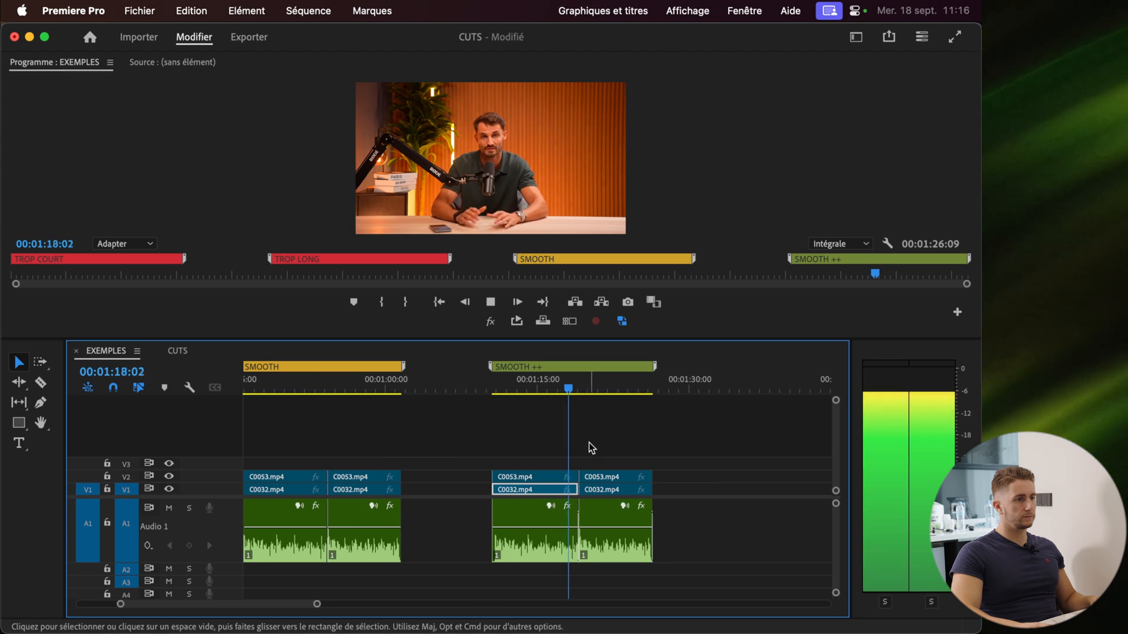
pyautogui.scroll(3, 591, 448)
pyautogui.press('space')
# Select all clips in the CUTS sequence and apply the default audio transition to every cut
pyautogui.scroll(3, 519, 501)
pyautogui.scroll(-5, 586, 574)
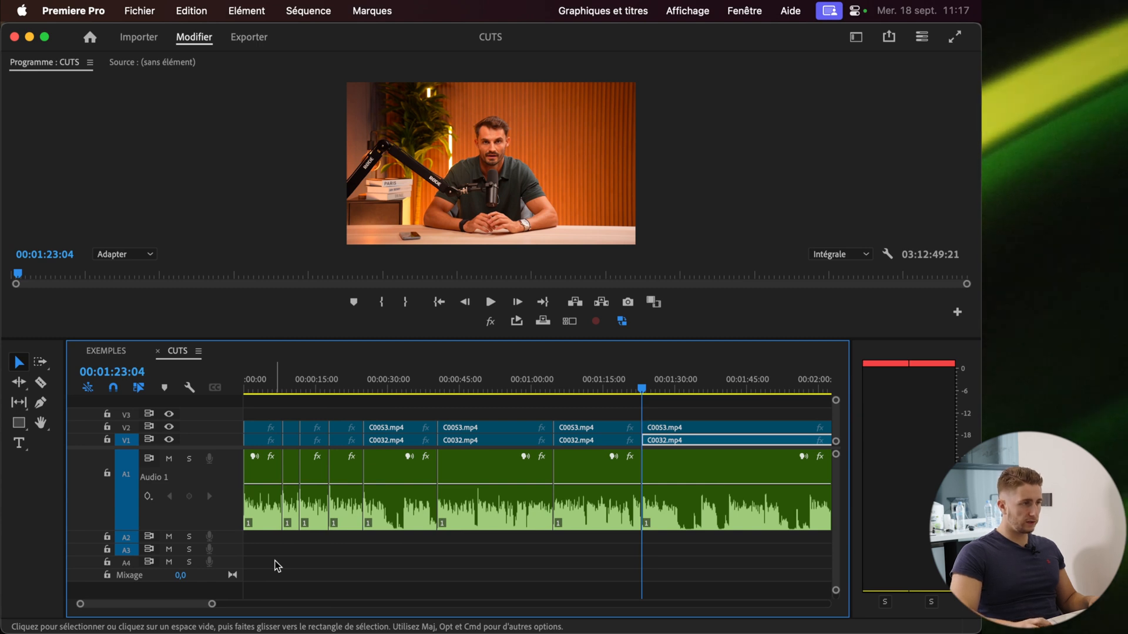
pyautogui.click(285, 502)
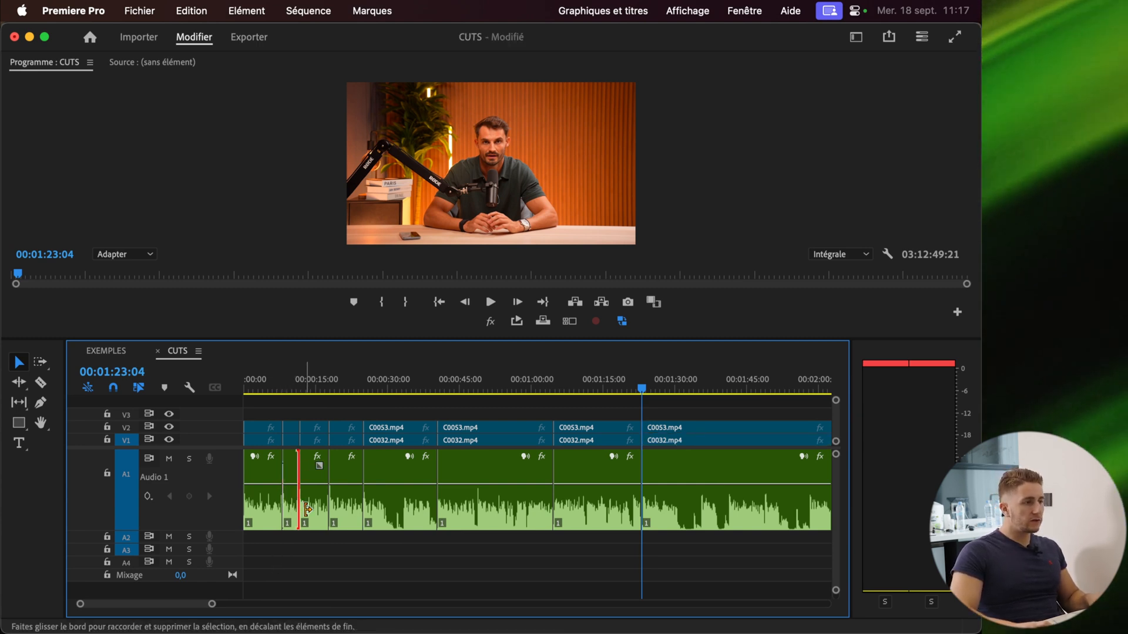
pyautogui.scroll(3, 262, 499)
pyautogui.click(446, 504)
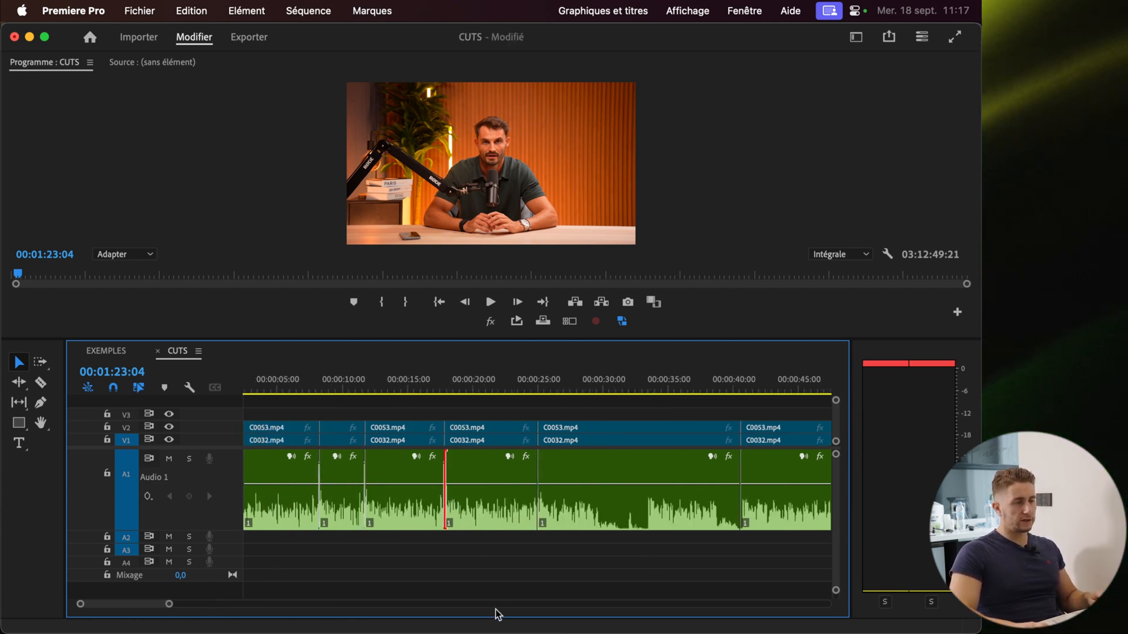
pyautogui.scroll(-3, 311, 561)
pyautogui.press('super+a')
pyautogui.press('super+shift+d')
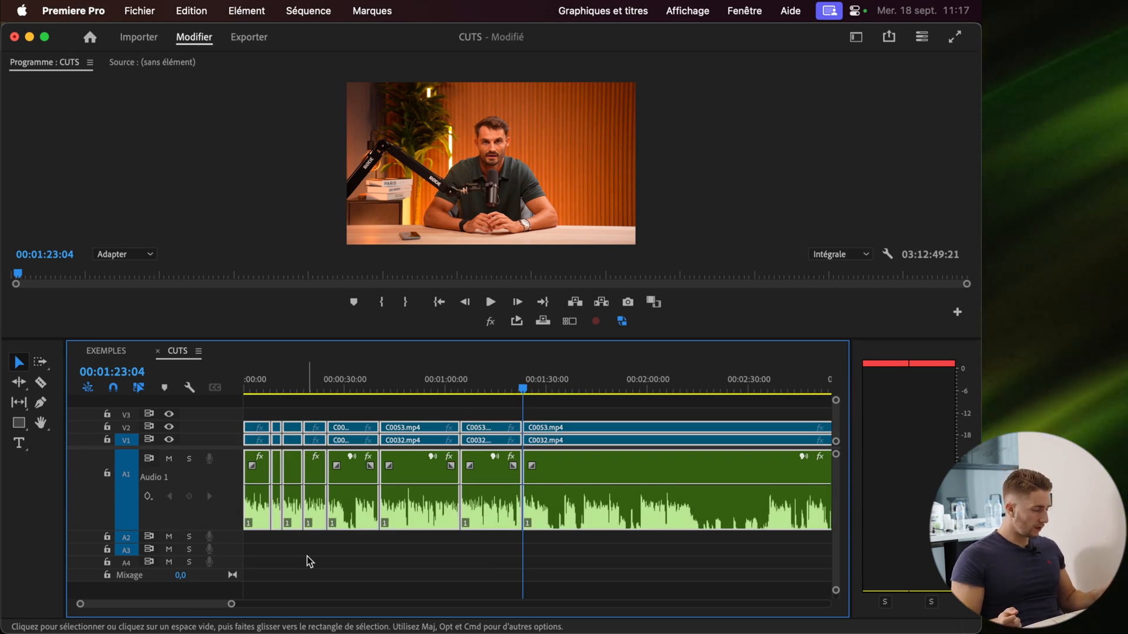
pyautogui.press('shift')
pyautogui.press('super+shift+d')
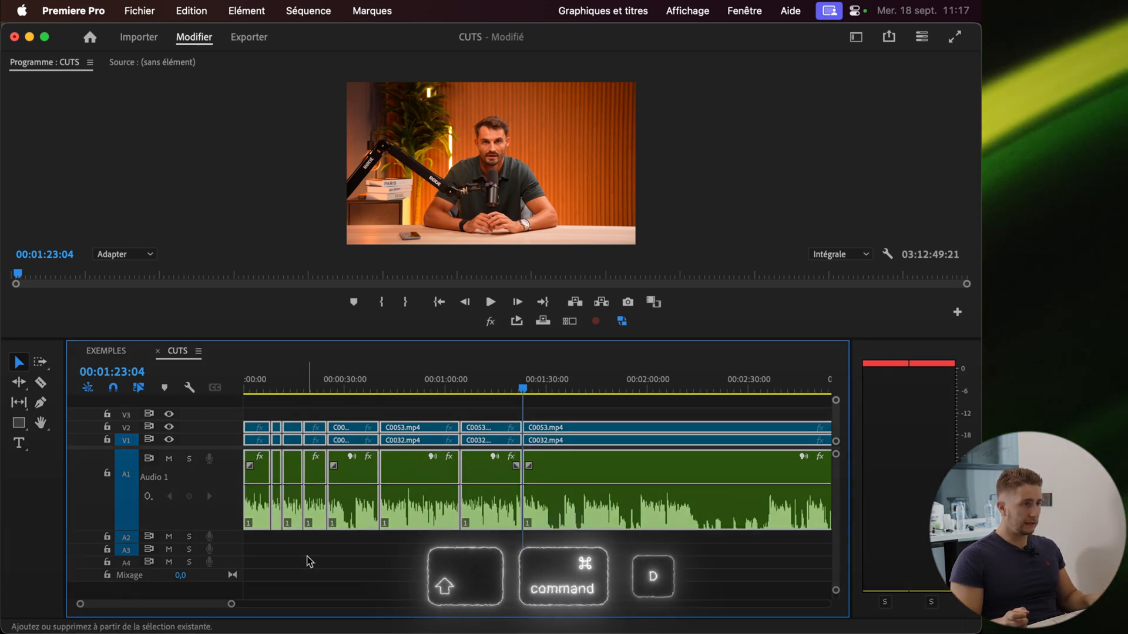
# Play back the start of the crossfaded CUTS sequence around 8 seconds
pyautogui.scroll(10, 370, 529)
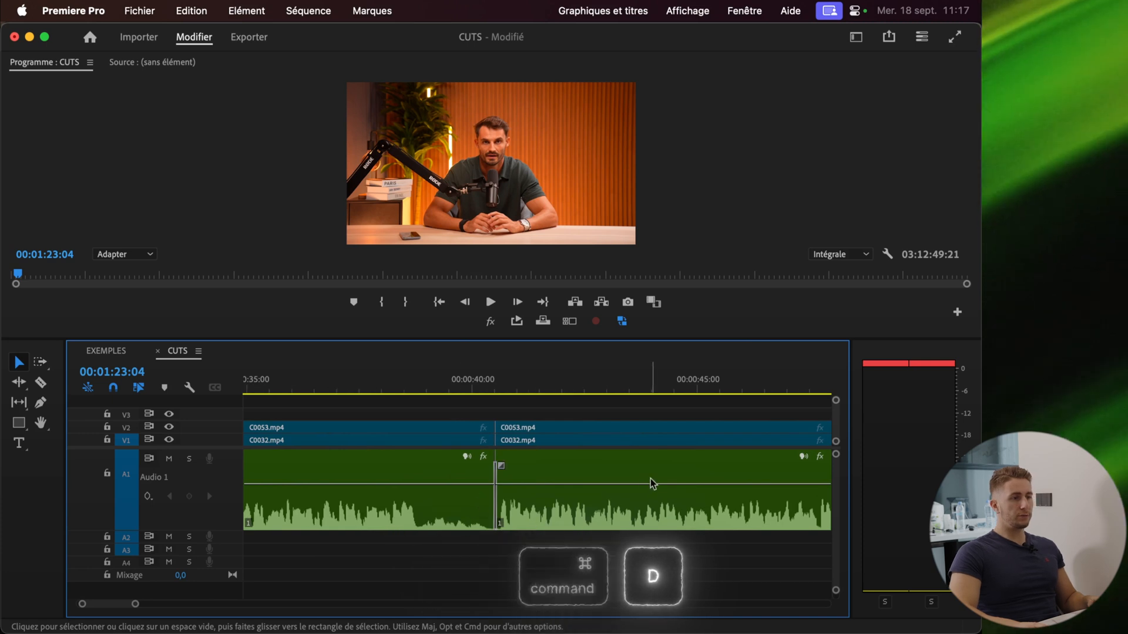
pyautogui.scroll(-10, 515, 481)
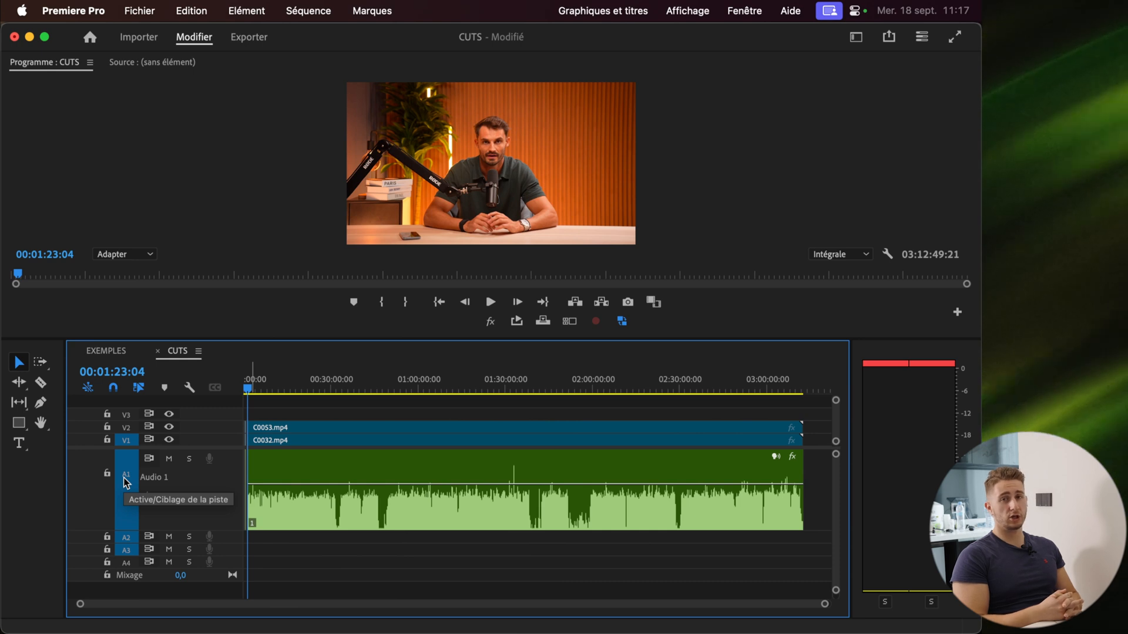
pyautogui.scroll(15, 227, 483)
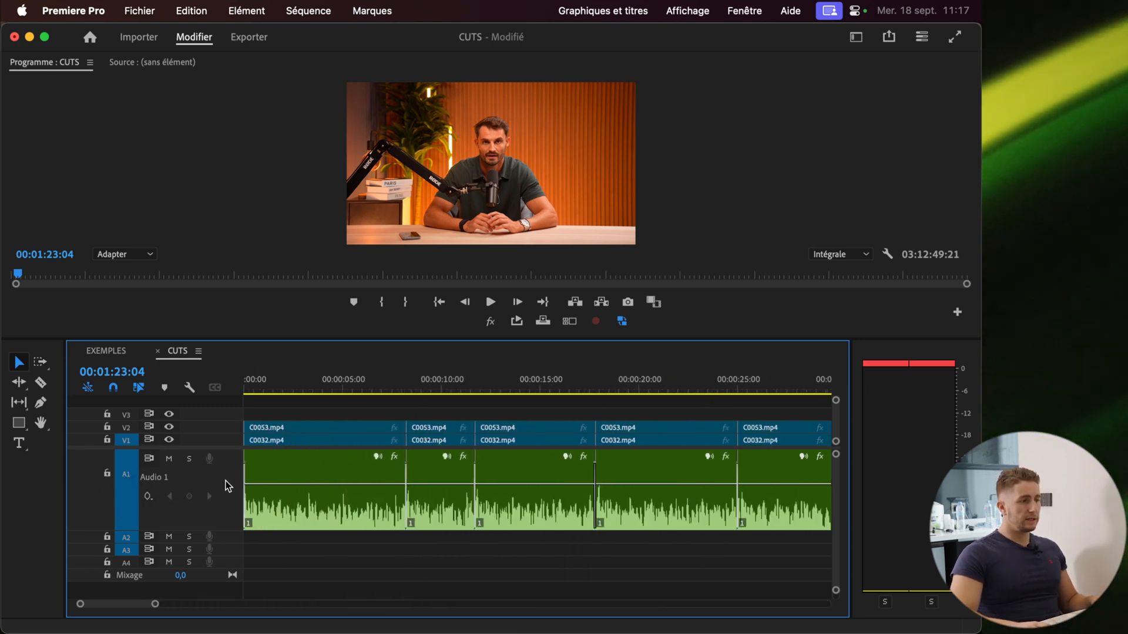
pyautogui.scroll(-4, 435, 505)
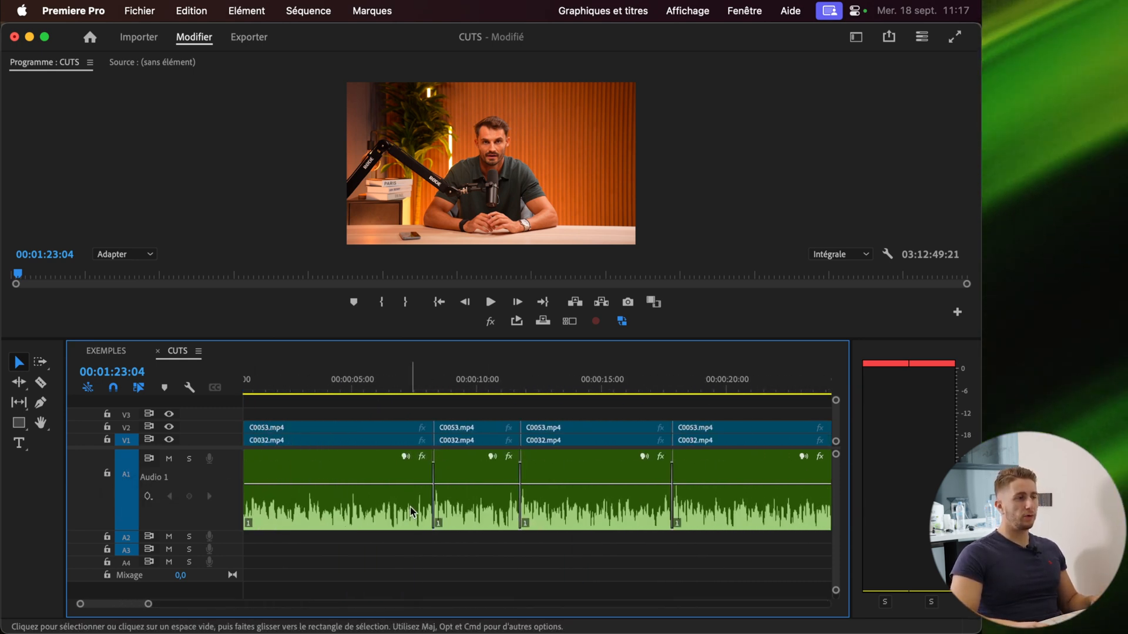
pyautogui.click(415, 379)
pyautogui.press('space')
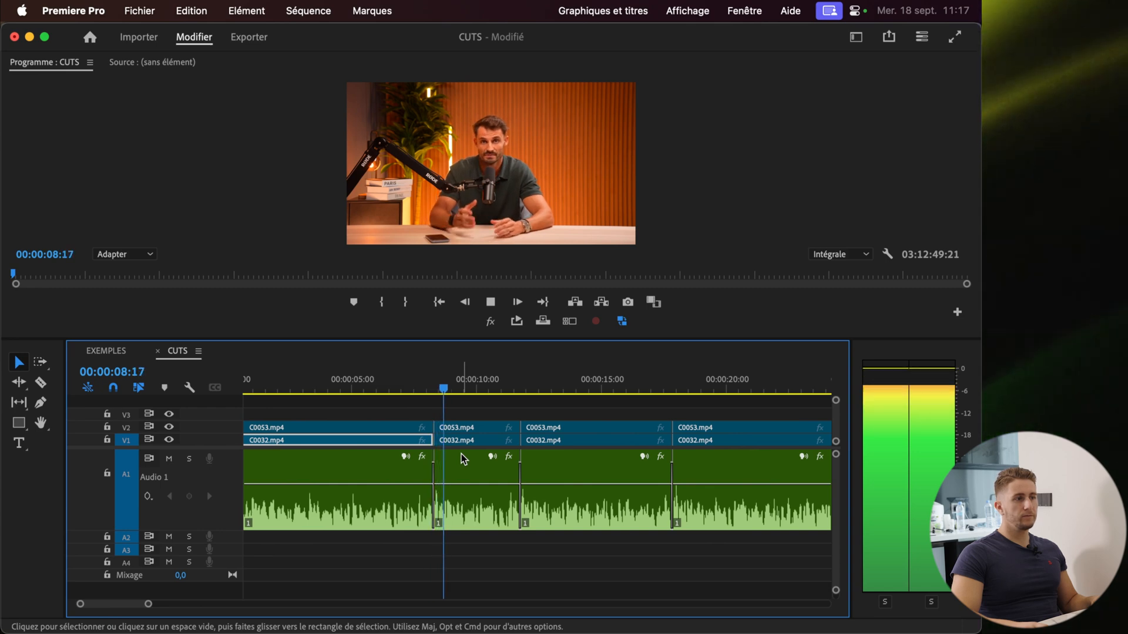
pyautogui.click(488, 444)
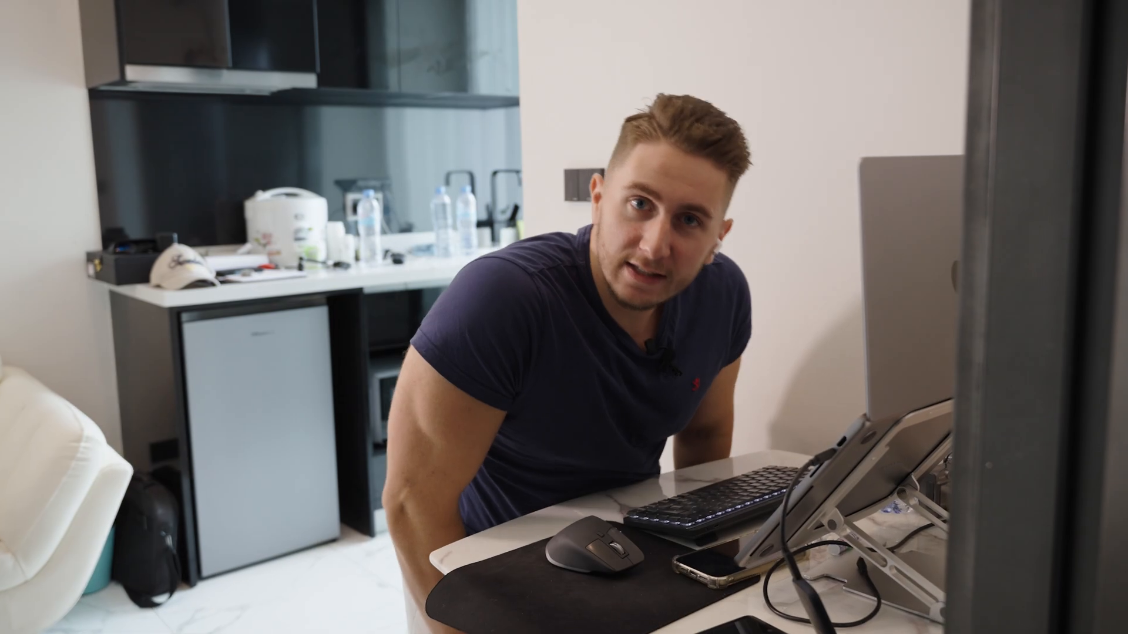